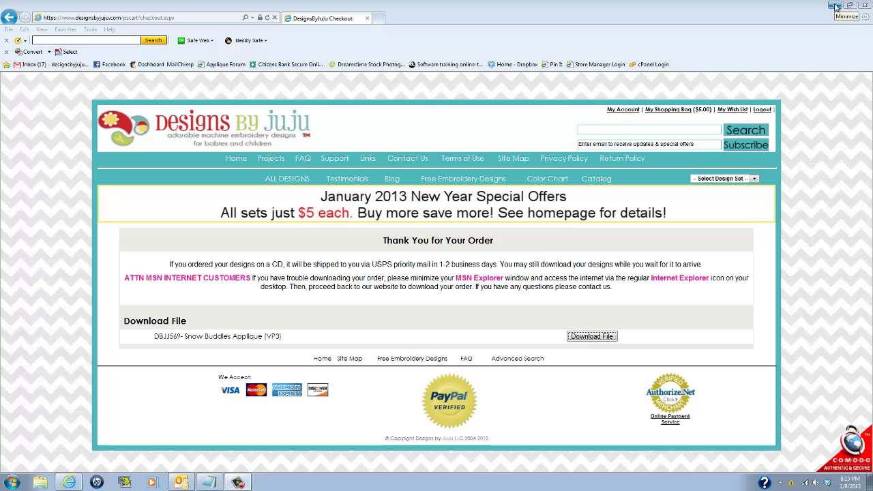
# Minimize the browser and create a desktop folder named "My Embroidery Designs".
pyautogui.click(837, 7)
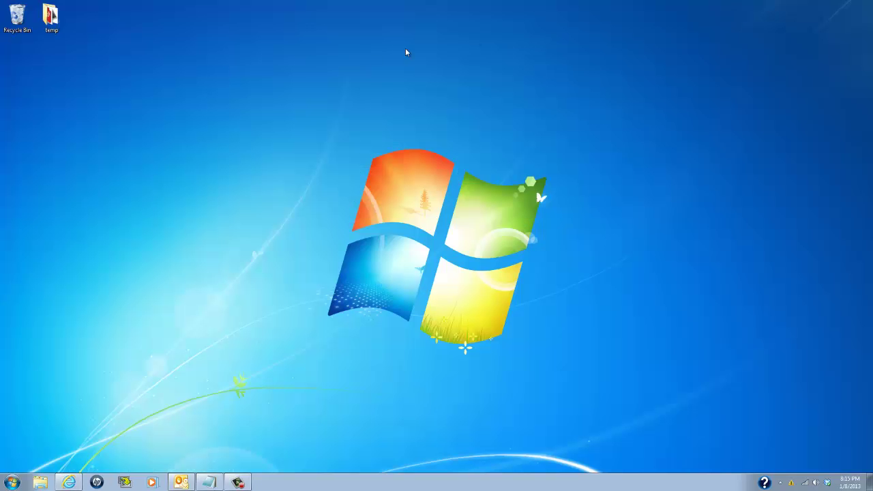
pyautogui.rightClick(152, 122)
pyautogui.moveTo(179, 205)
pyautogui.click(313, 204)
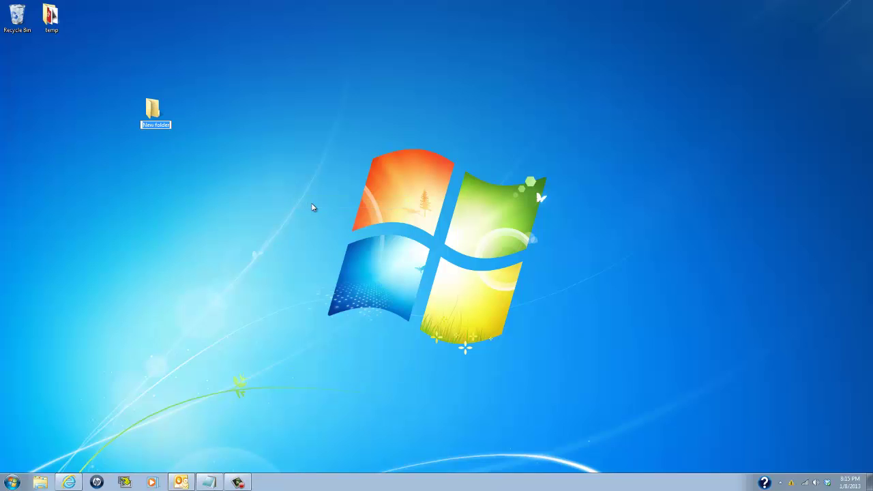
pyautogui.write('My Embroidery Designs')
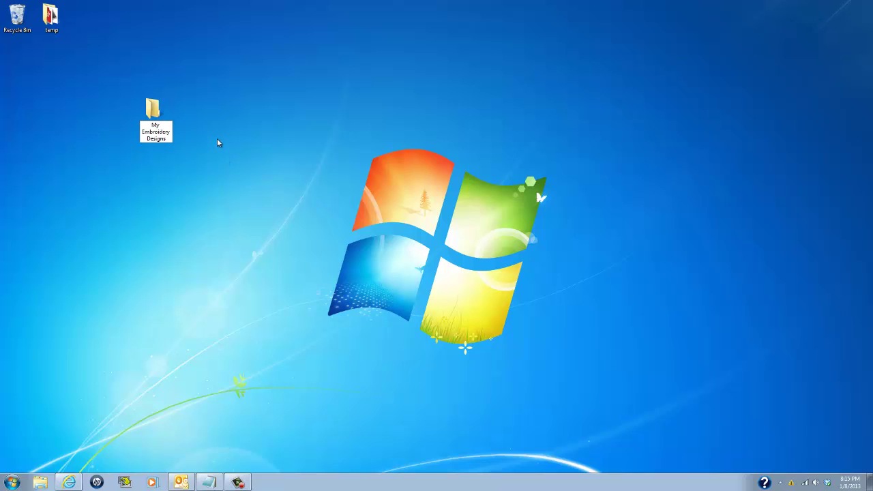
pyautogui.press('Return')
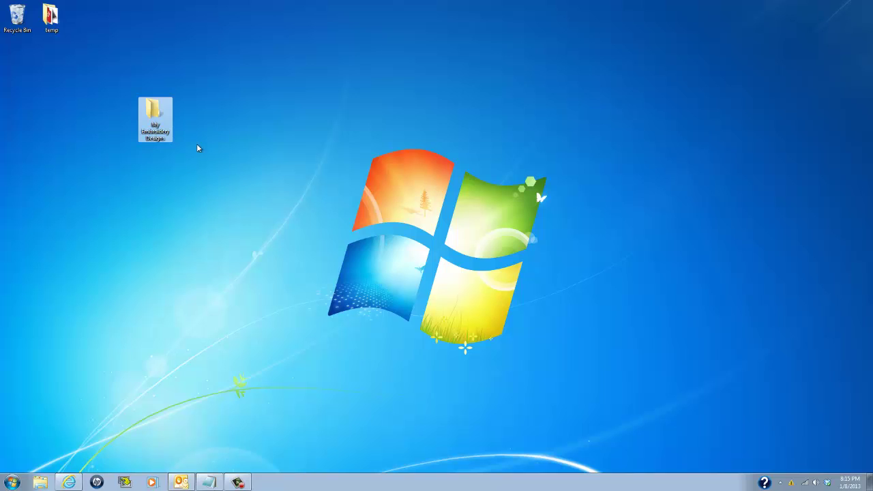
# Open the My Embroidery Designs folder and create a subfolder in it named "Designs by JuJu".
pyautogui.doubleClick(155, 114)
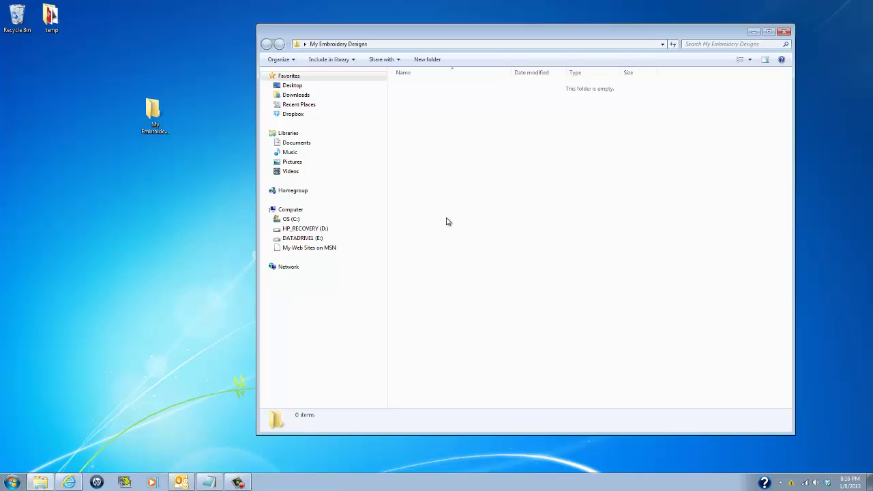
pyautogui.rightClick(419, 122)
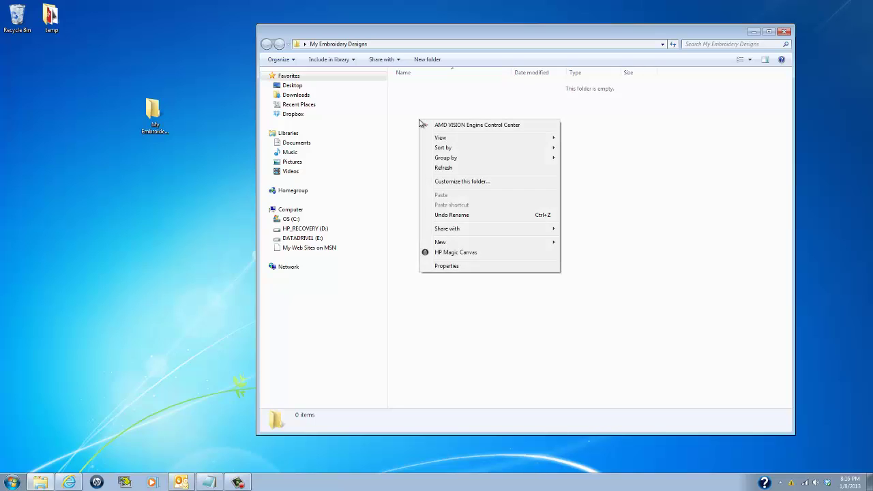
pyautogui.moveTo(448, 244)
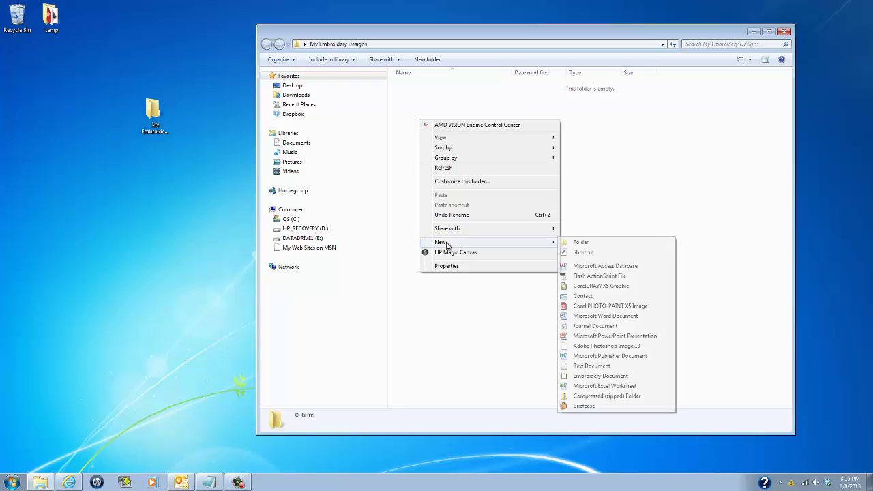
pyautogui.click(582, 246)
pyautogui.write('Designs by JuJu')
pyautogui.click(551, 204)
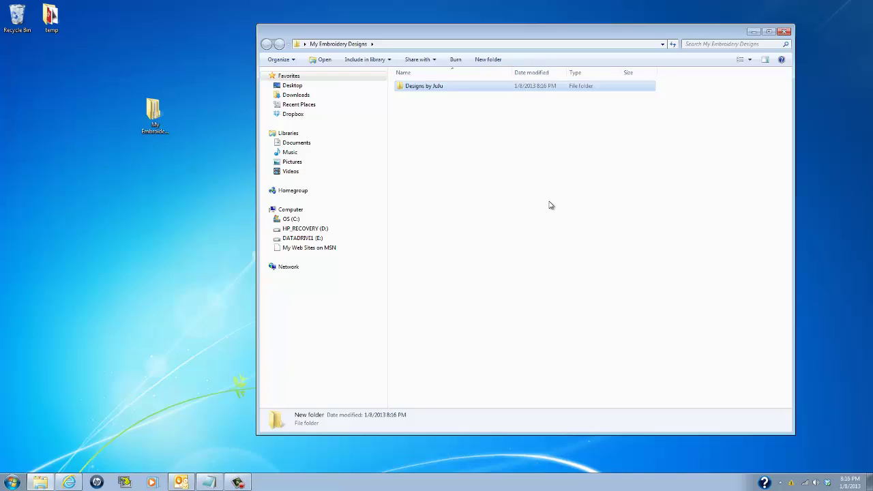
# Create a second subfolder in My Embroidery Designs named "Designer2".
pyautogui.rightClick(423, 127)
pyautogui.moveTo(454, 252)
pyautogui.click(606, 249)
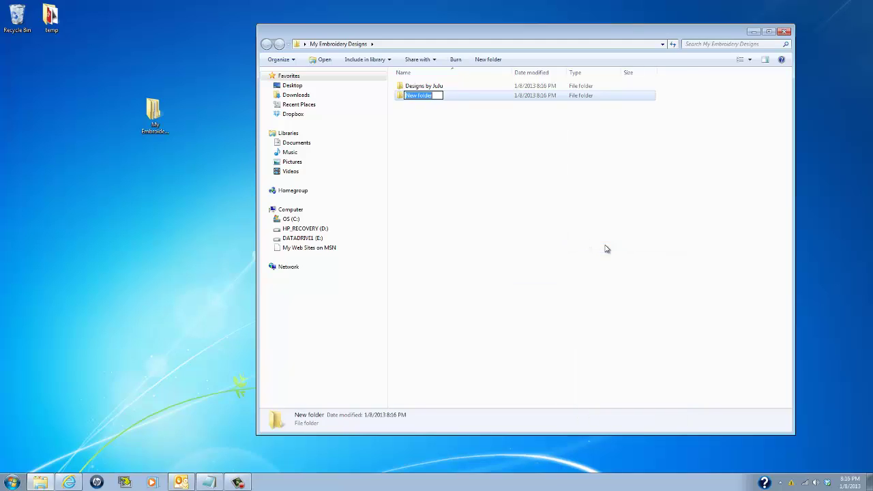
pyautogui.write('Designer2')
# Create another subfolder in My Embroidery Designs named "Designer3".
pyautogui.rightClick(465, 185)
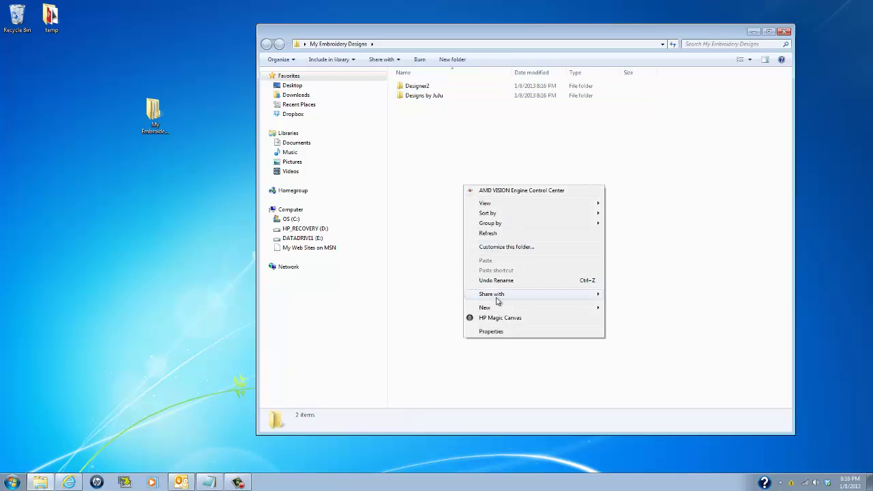
pyautogui.moveTo(496, 308)
pyautogui.click(618, 307)
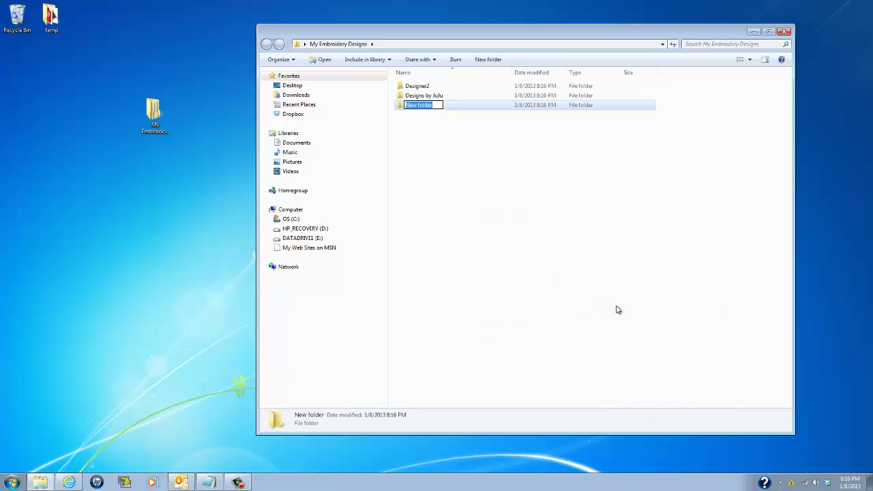
pyautogui.write('Designer3')
pyautogui.click(497, 192)
# Add a fourth subfolder to My Embroidery Designs named "Designer4".
pyautogui.rightClick(459, 175)
pyautogui.moveTo(502, 300)
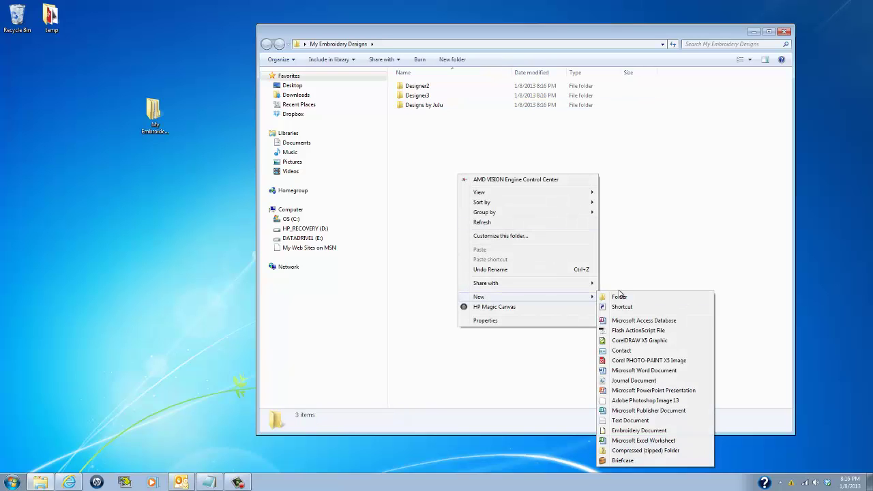
pyautogui.click(612, 297)
pyautogui.write('Designer4')
pyautogui.click(423, 171)
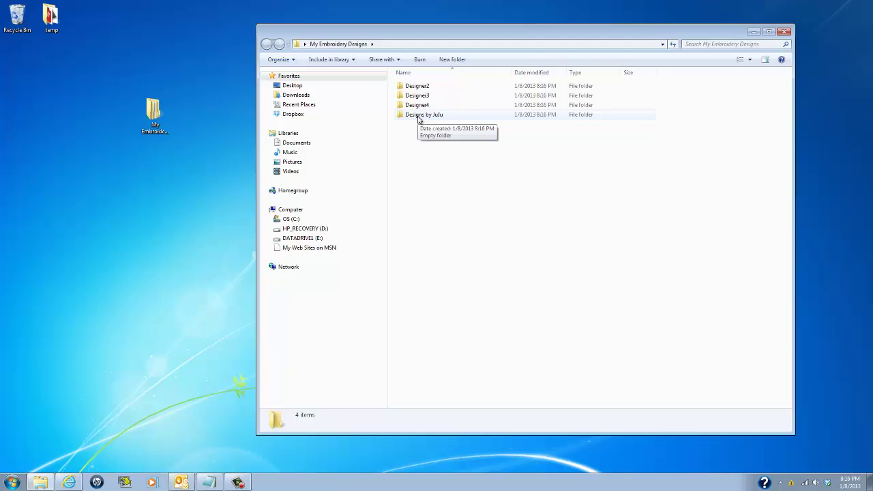
# Open the Designs by JuJu folder and, in Internet Explorer, start a Save As download of the Snow Buddies Applique (VP3) order file.
pyautogui.doubleClick(419, 117)
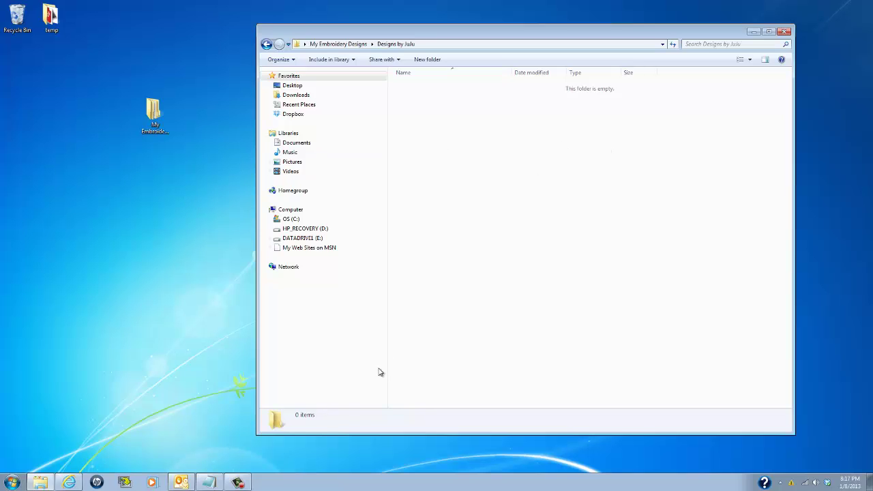
pyautogui.click(70, 482)
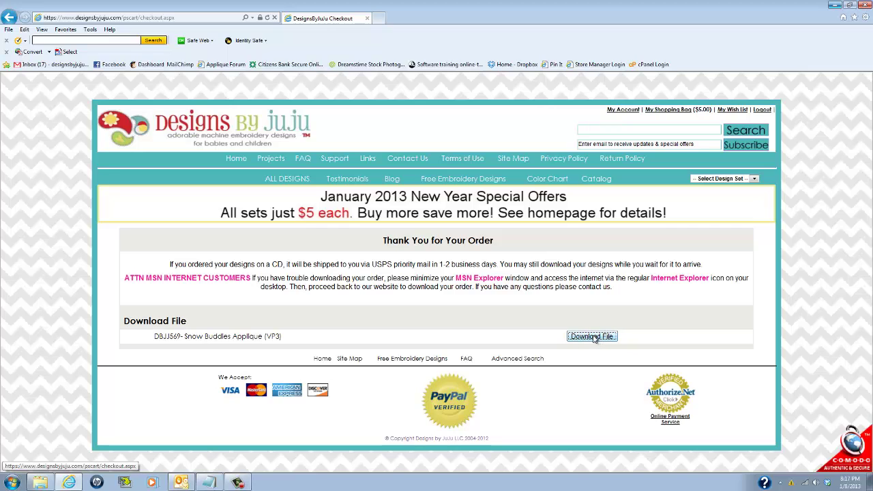
pyautogui.click(593, 337)
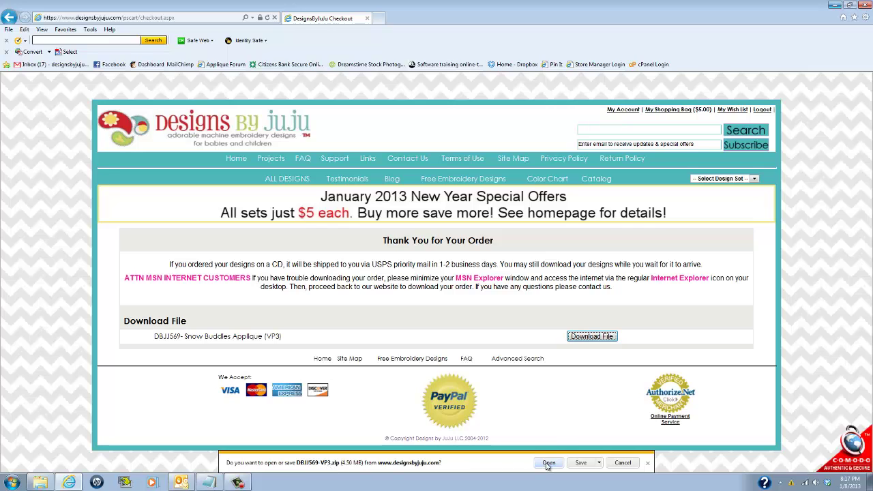
pyautogui.click(600, 464)
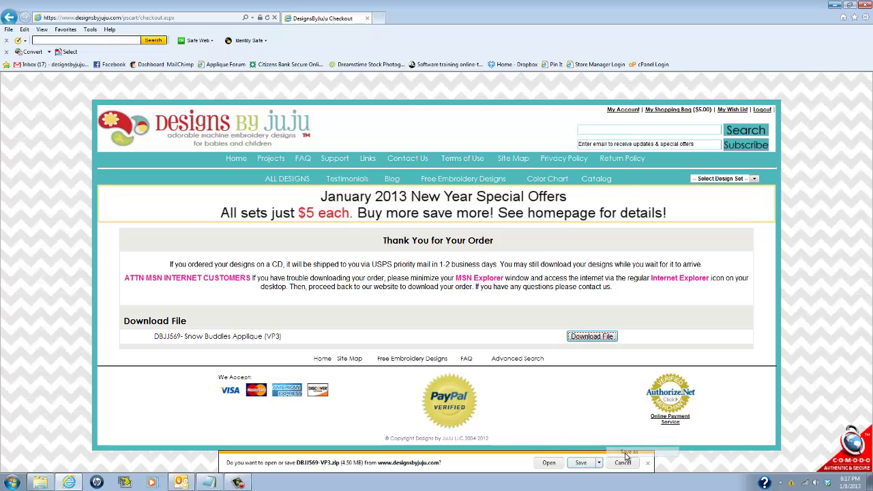
pyautogui.click(627, 453)
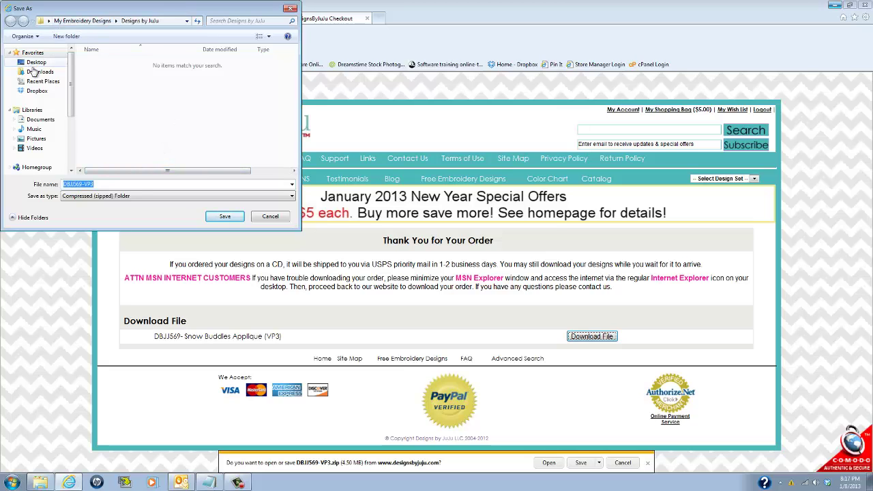
# Save the DBJJ569-VP3 zip file in the Designs by JuJu folder inside My Embroidery Designs on the Desktop and dismiss the download notice.
pyautogui.click(32, 65)
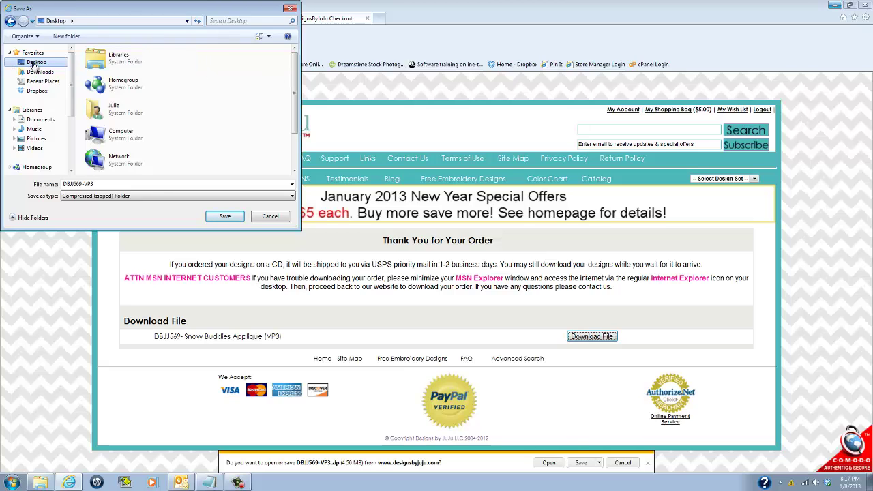
pyautogui.scroll(-2, 174, 130)
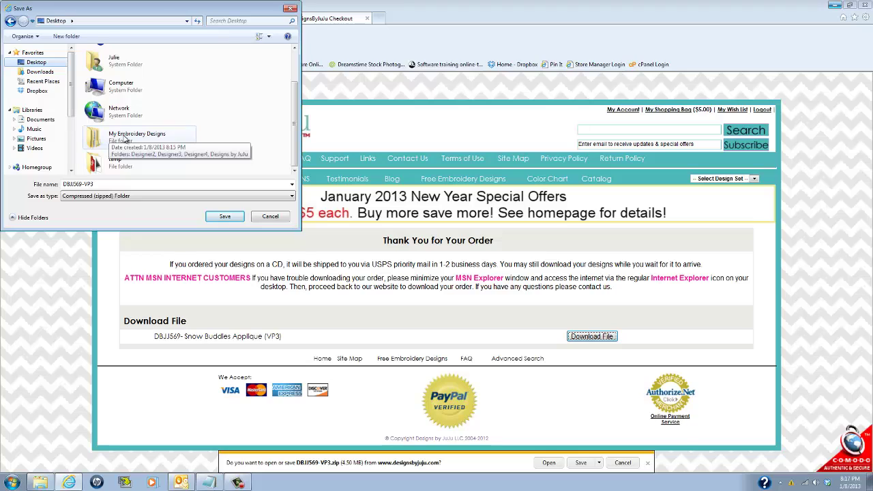
pyautogui.doubleClick(124, 139)
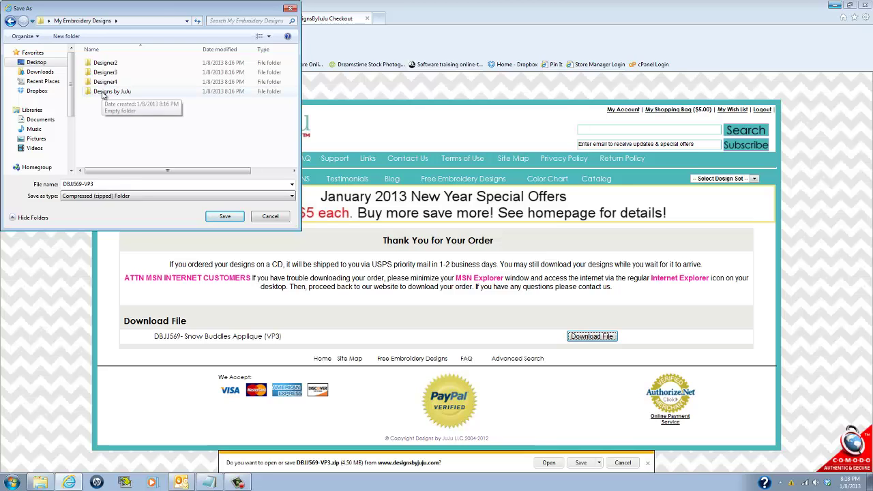
pyautogui.doubleClick(102, 96)
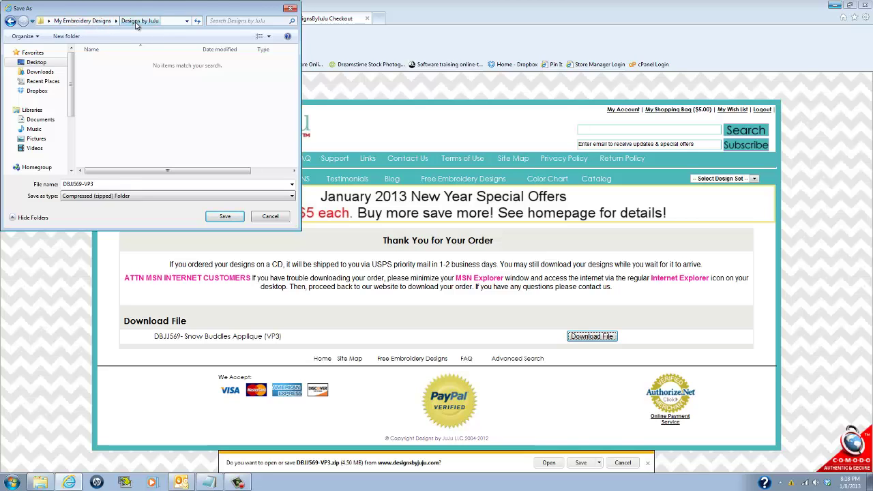
pyautogui.click(224, 217)
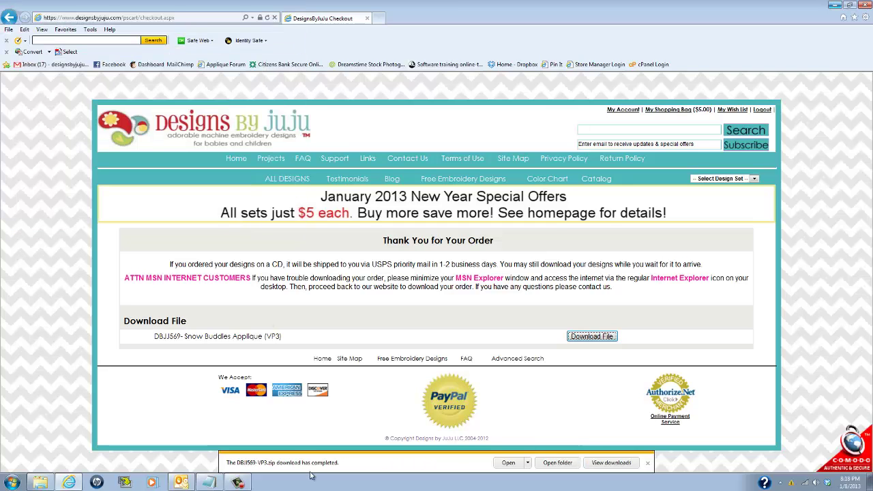
pyautogui.click(649, 464)
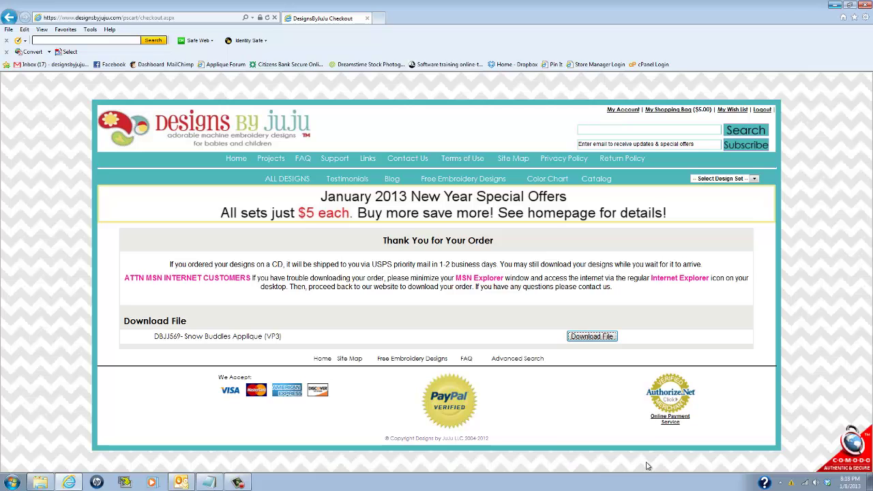
# Minimize the browser, close the open folder window, and reopen Designs by JuJu through My Embroidery Designs on the desktop.
pyautogui.click(834, 7)
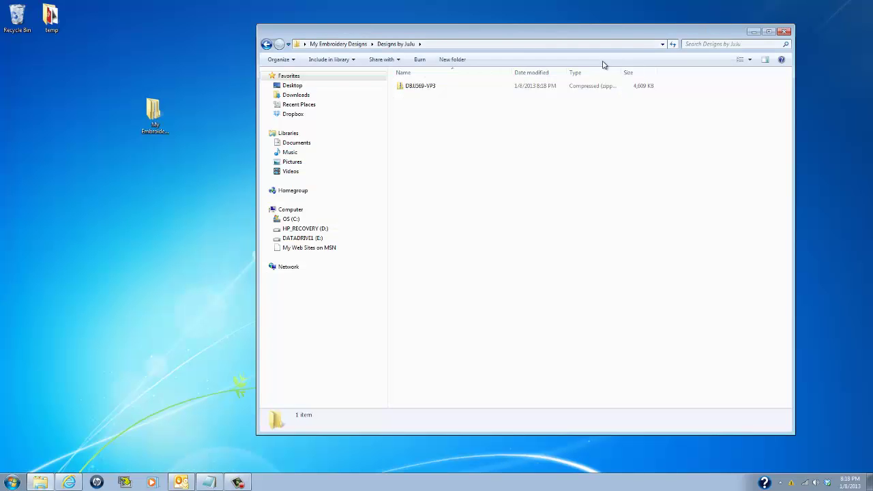
pyautogui.click(784, 32)
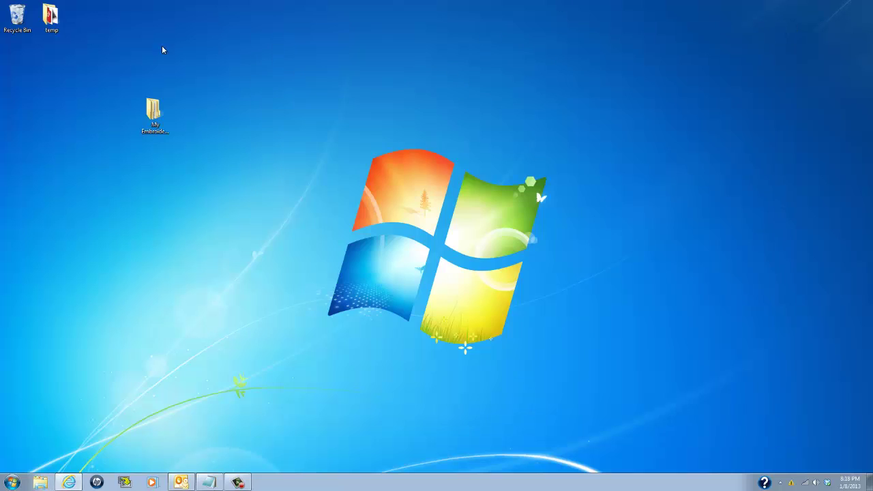
pyautogui.doubleClick(156, 118)
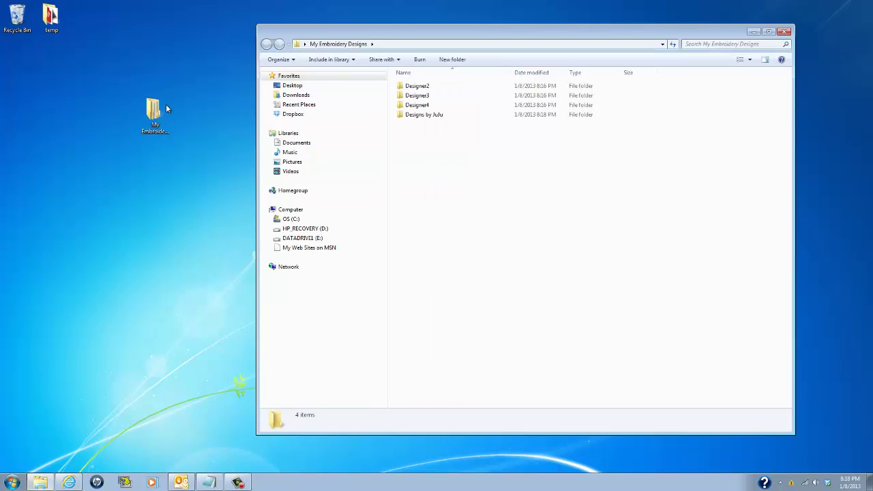
pyautogui.doubleClick(421, 114)
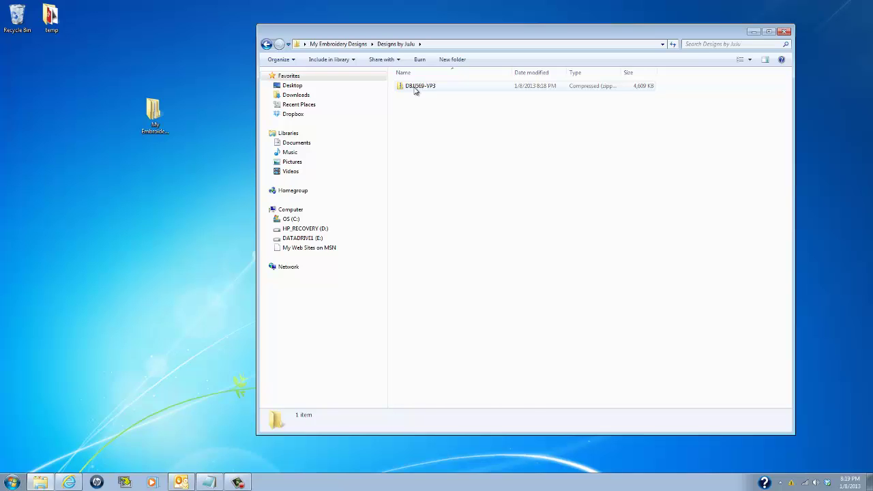
# Extract all files from the DBJJ569-VP3 zip into the suggested DBJJ569-VP3 folder within Designs by JuJu.
pyautogui.rightClick(415, 90)
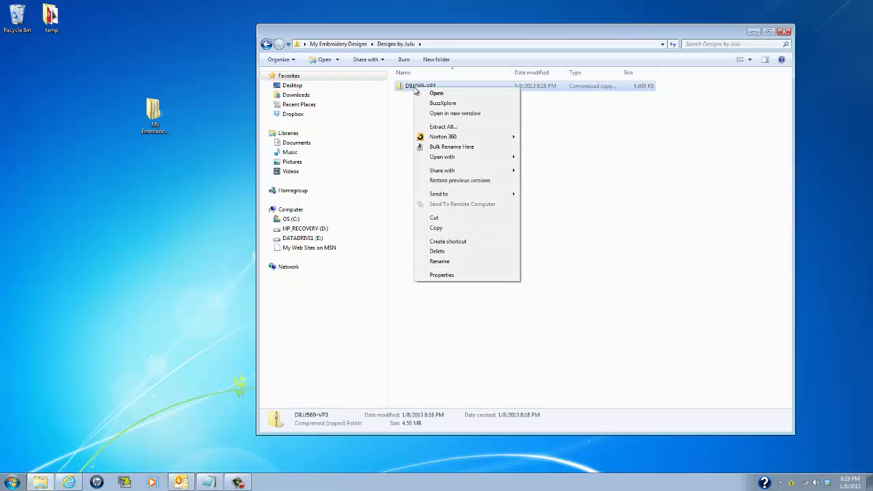
pyautogui.click(442, 127)
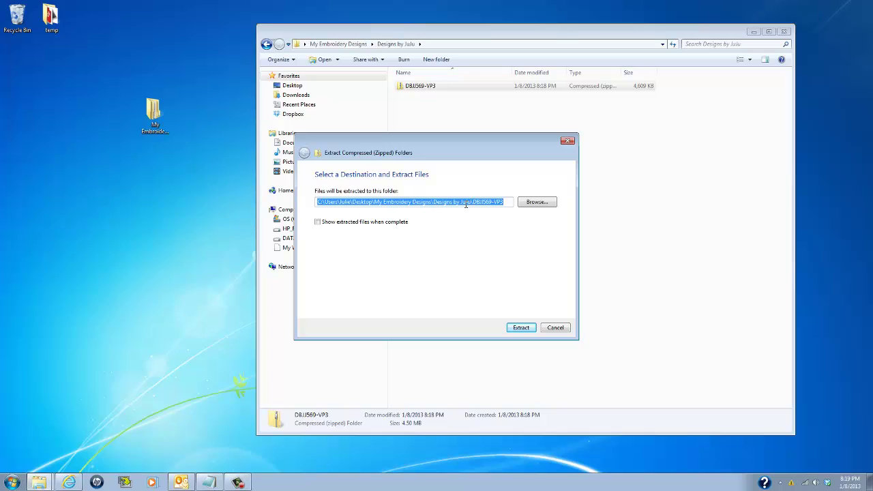
pyautogui.click(521, 328)
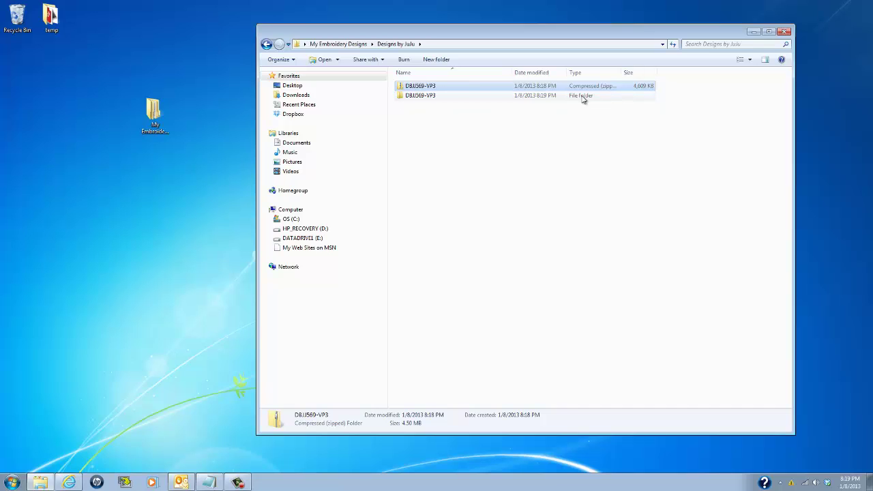
# Open the extracted DBJJ569-VP3 folder and the DBJJ569-VP3 folder inside it, and look through the list of design files.
pyautogui.doubleClick(423, 96)
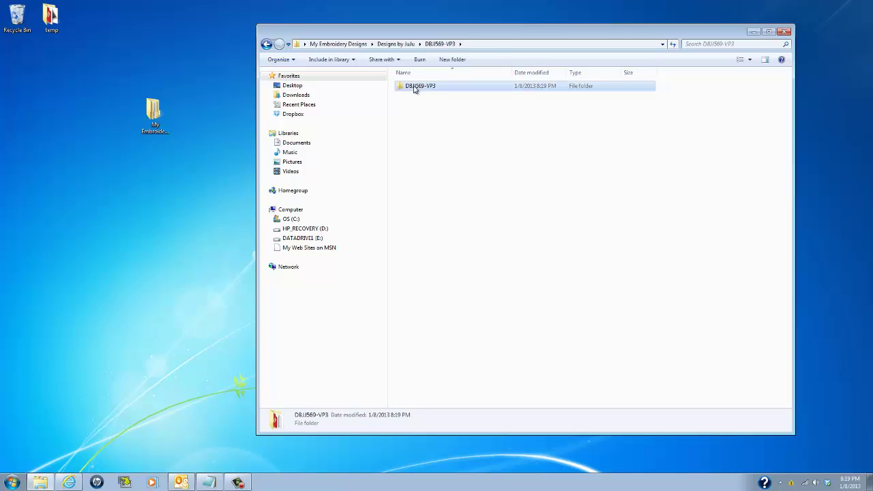
pyautogui.doubleClick(415, 88)
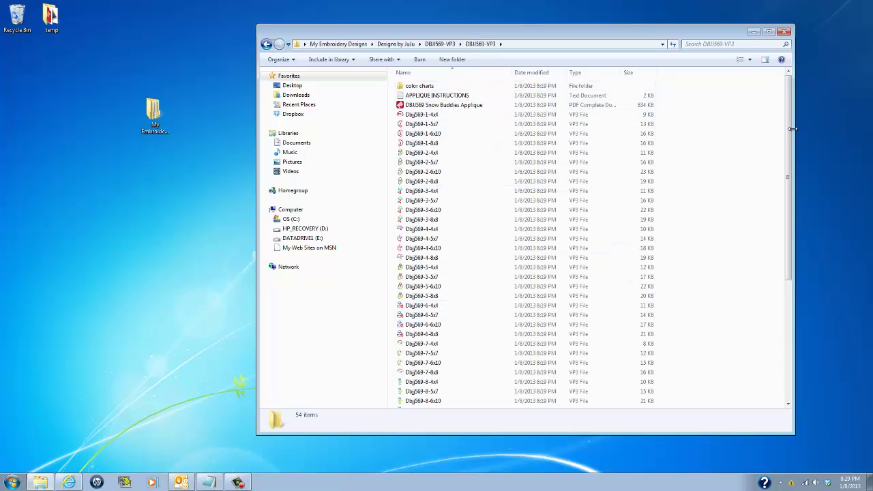
pyautogui.moveTo(789, 177); pyautogui.dragTo(789, 296)
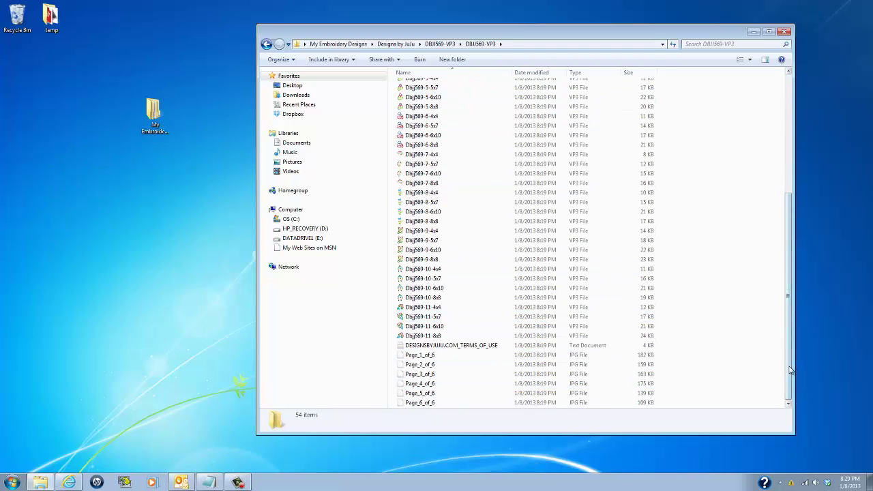
pyautogui.moveTo(789, 345); pyautogui.dragTo(787, 229)
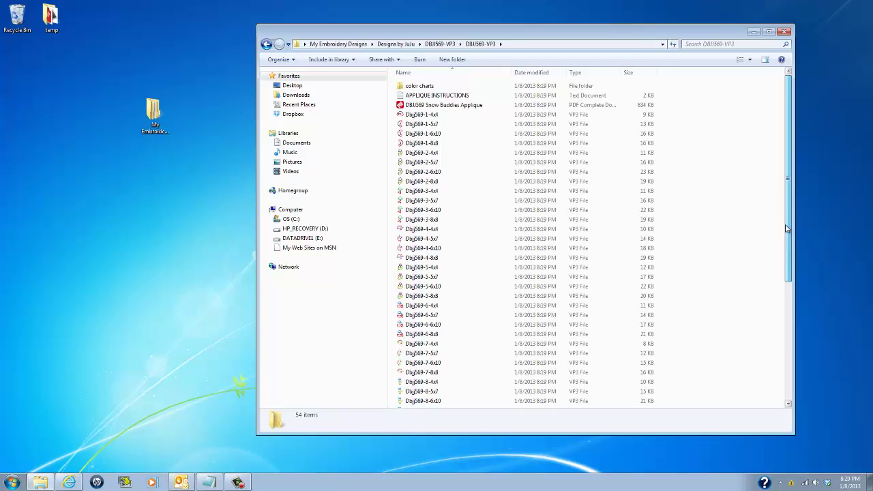
# Copy a mixed set of nine Dbjj569 design files, from Dbjj569-1-4x4 through Dbjj569-8-4x4, and clear the selection.
pyautogui.click(437, 116)
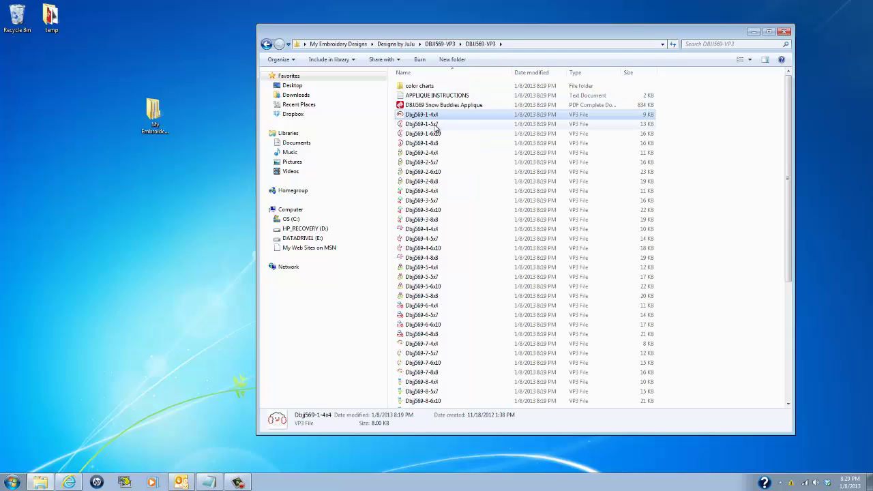
pyautogui.keyDown('ctrl'); pyautogui.click(430, 125); pyautogui.keyUp('ctrl')
pyautogui.keyDown('ctrl'); pyautogui.click(430, 134); pyautogui.keyUp('ctrl')
pyautogui.keyDown('ctrl'); pyautogui.click(432, 172); pyautogui.keyUp('ctrl')
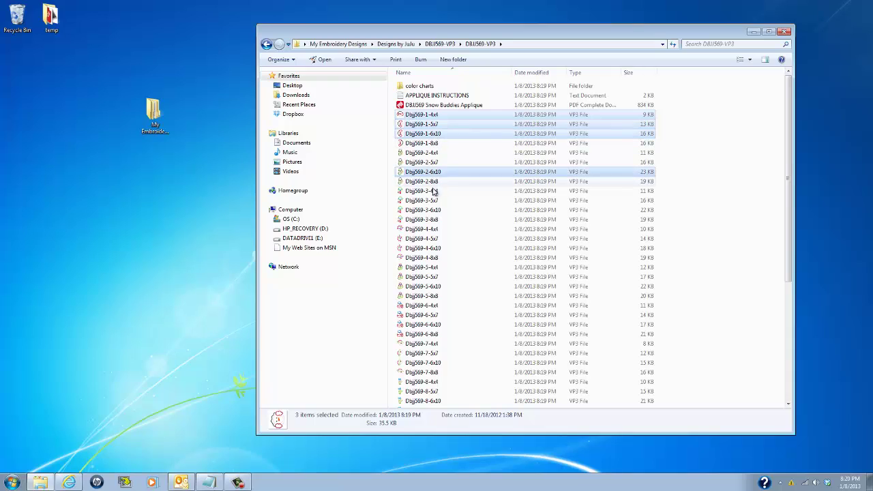
pyautogui.keyDown('ctrl'); pyautogui.click(434, 191); pyautogui.keyUp('ctrl')
pyautogui.keyDown('ctrl'); pyautogui.click(430, 325); pyautogui.keyUp('ctrl')
pyautogui.keyDown('ctrl'); pyautogui.click(428, 278); pyautogui.keyUp('ctrl')
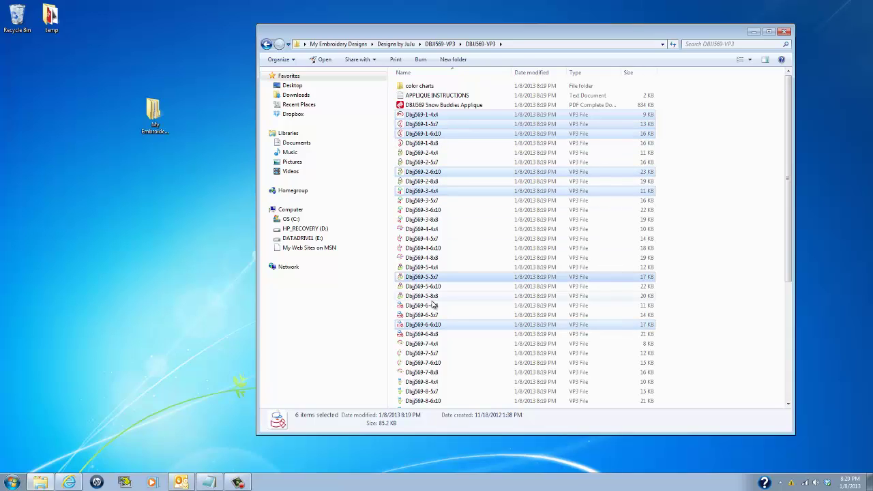
pyautogui.keyDown('ctrl'); pyautogui.click(432, 382); pyautogui.keyUp('ctrl')
pyautogui.keyDown('ctrl'); pyautogui.click(432, 364); pyautogui.keyUp('ctrl')
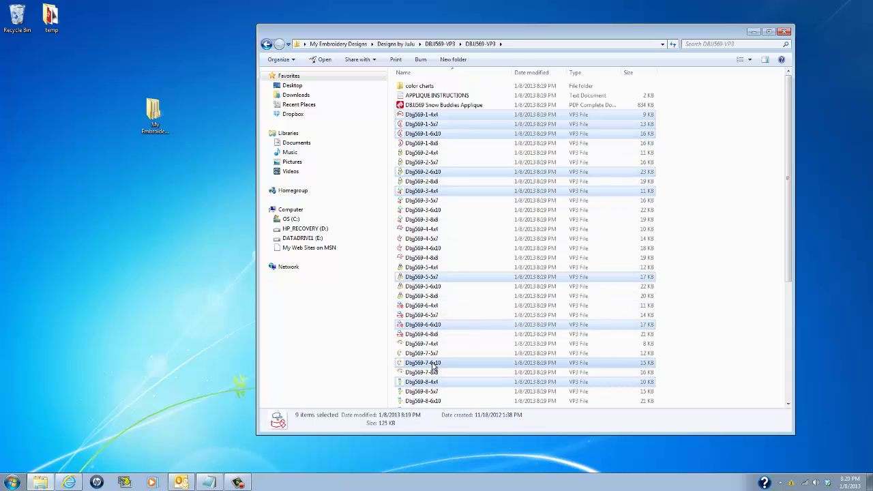
pyautogui.rightClick(434, 365)
pyautogui.click(454, 310)
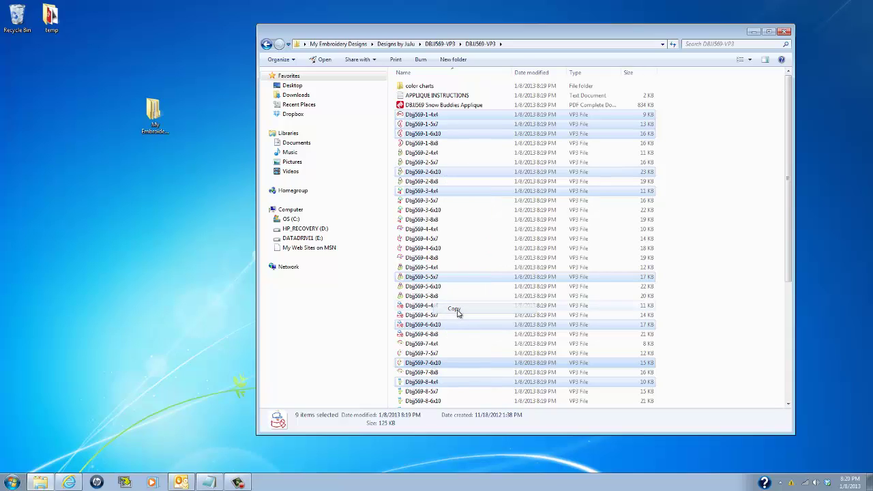
pyautogui.rightClick(458, 314)
pyautogui.click(478, 335)
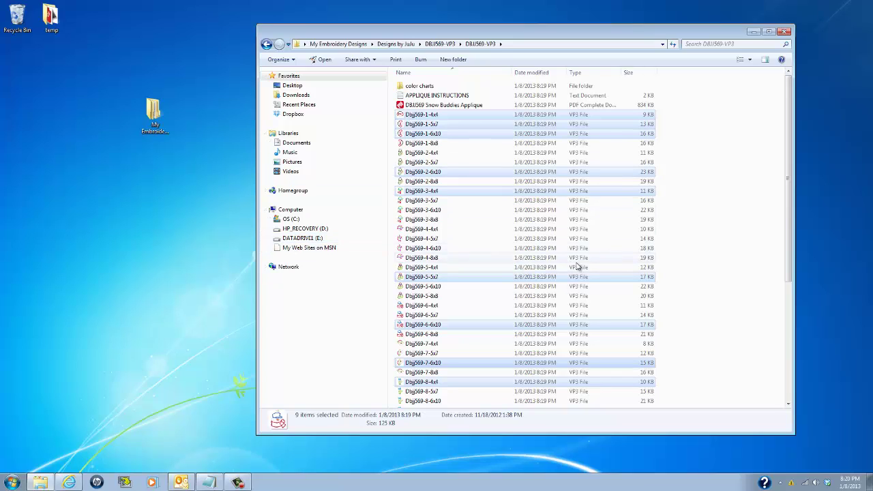
pyautogui.click(699, 277)
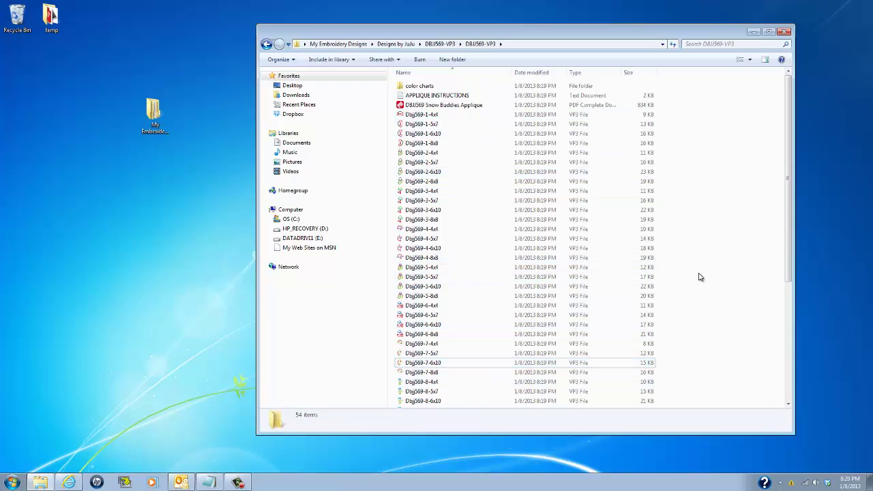
# Go back up to the My Embroidery Designs folder and close its window.
pyautogui.click(338, 44)
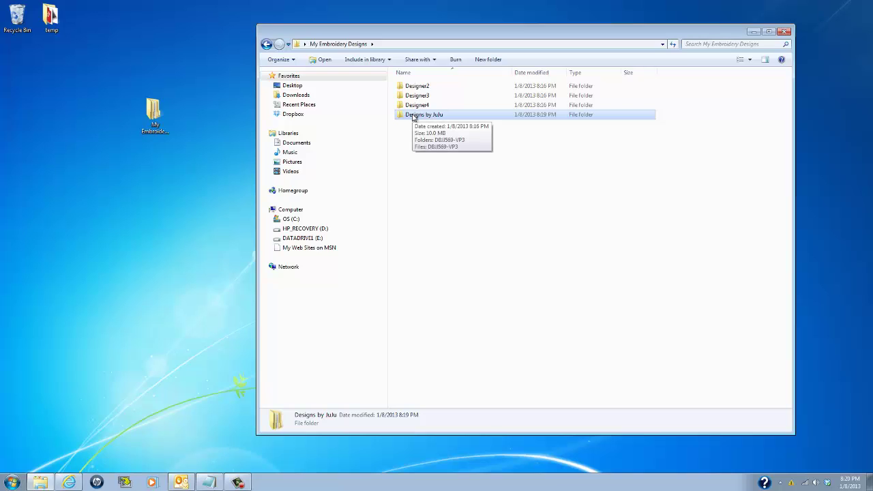
pyautogui.click(204, 181)
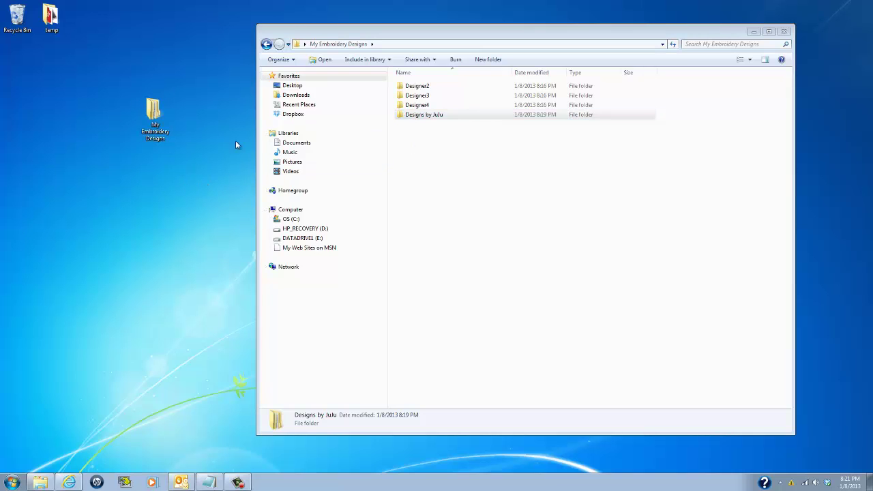
pyautogui.click(784, 31)
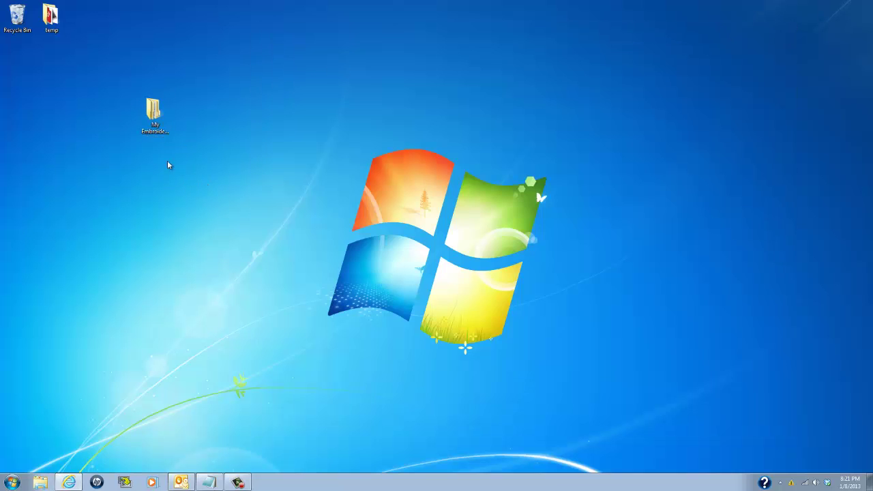
# Create a new folder on the desktop named Embroidery Design Categories.
pyautogui.rightClick(218, 60)
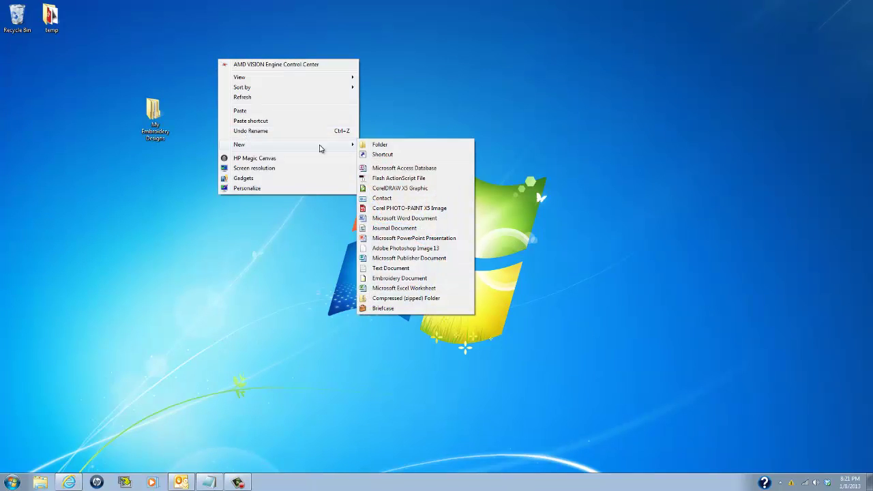
pyautogui.click(380, 145)
pyautogui.write('Embroidery Design Categories')
pyautogui.press('Return')
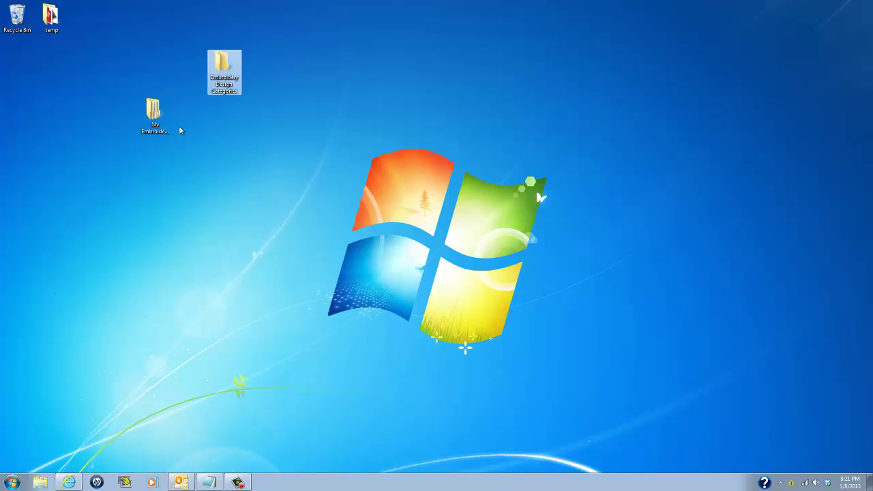
# Open the Embroidery Design Categories folder and create a subfolder named snowmen in it.
pyautogui.doubleClick(213, 93)
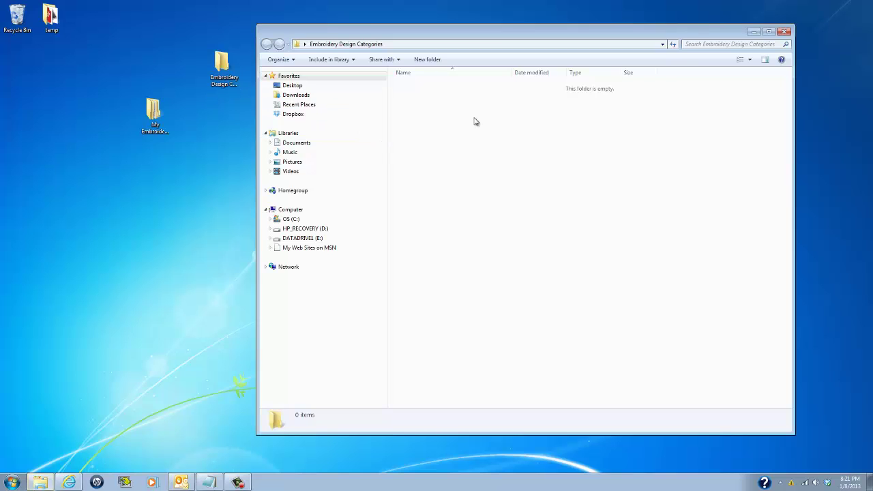
pyautogui.rightClick(468, 118)
pyautogui.moveTo(524, 240)
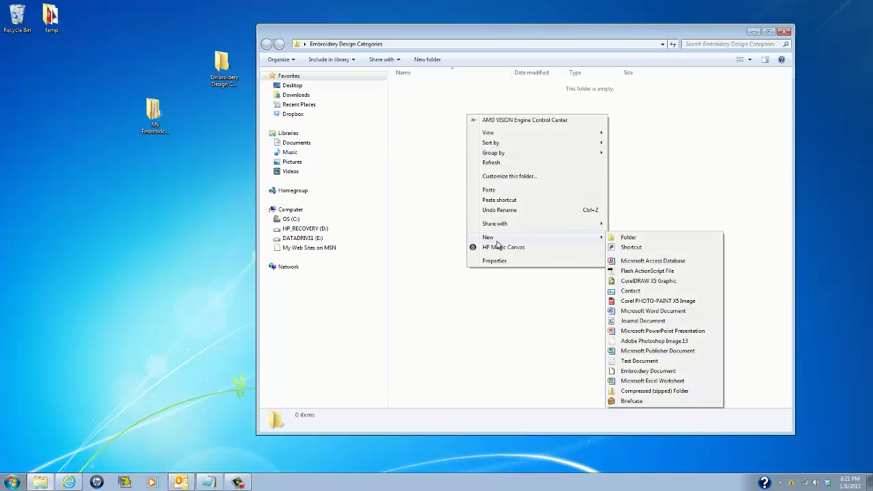
pyautogui.click(628, 239)
pyautogui.write('snowmen')
pyautogui.click(421, 139)
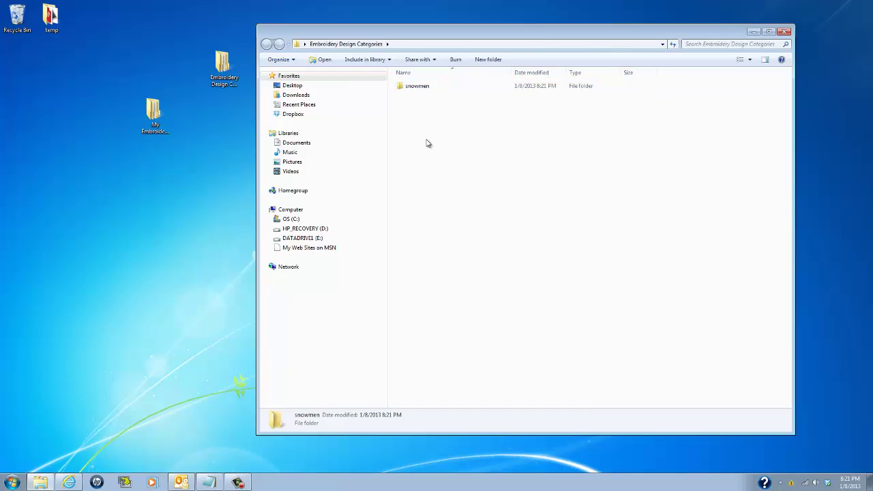
# Add another subfolder named floral to Embroidery Design Categories.
pyautogui.rightClick(421, 139)
pyautogui.moveTo(453, 259)
pyautogui.click(583, 260)
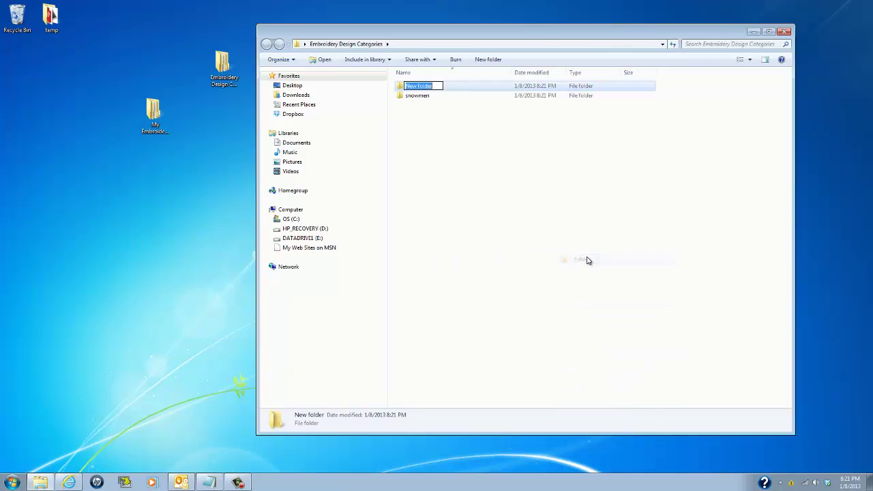
pyautogui.write('floral')
pyautogui.click(424, 141)
# Add a third subfolder named Christmas to Embroidery Design Categories.
pyautogui.rightClick(424, 141)
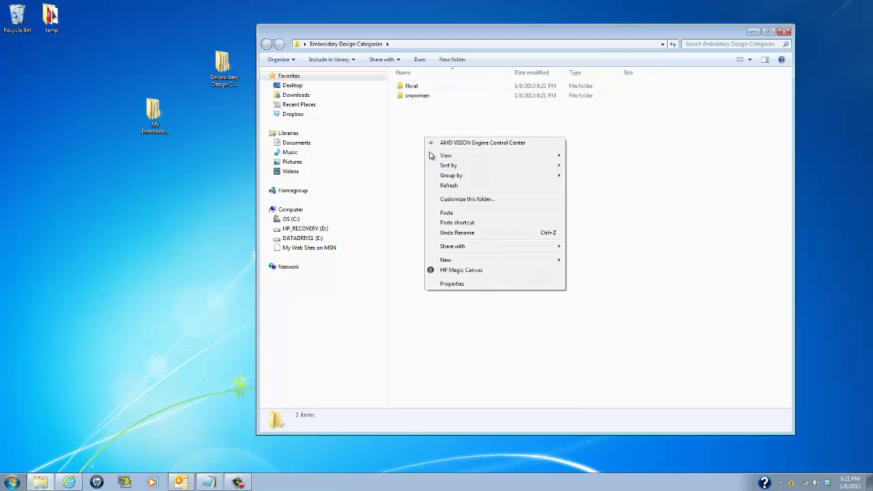
pyautogui.moveTo(463, 260)
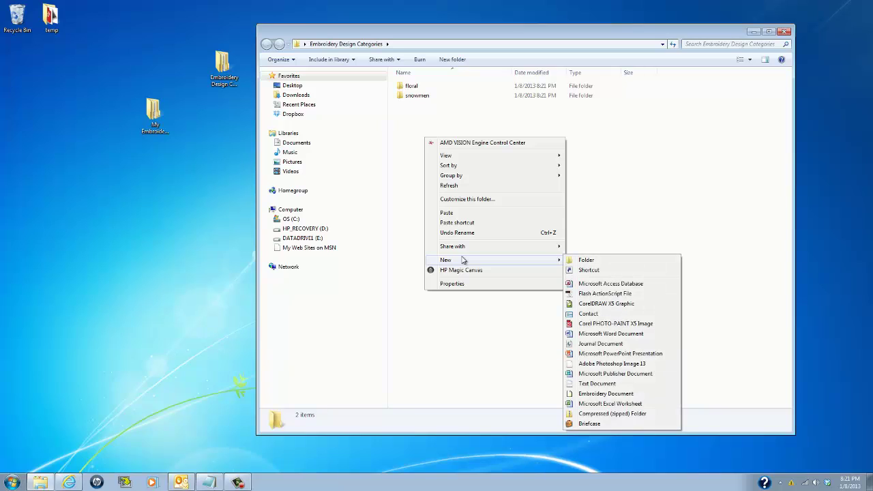
pyautogui.click(580, 265)
pyautogui.write('Christmas')
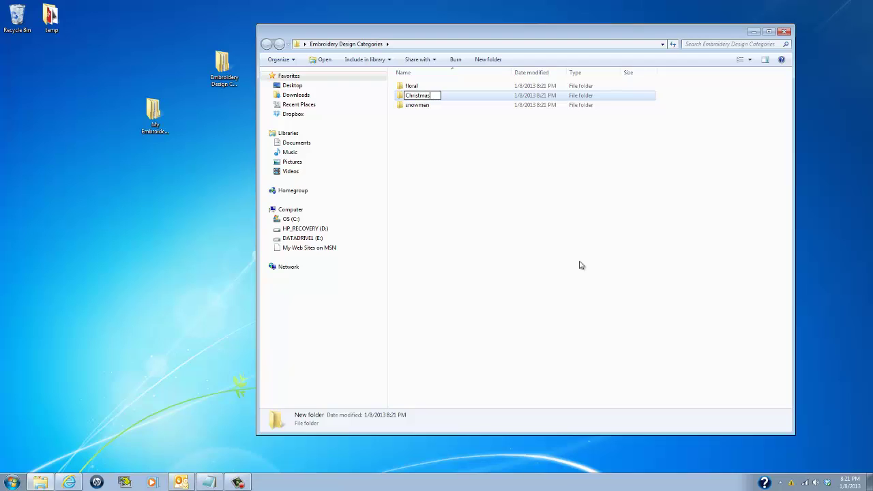
pyautogui.click(432, 158)
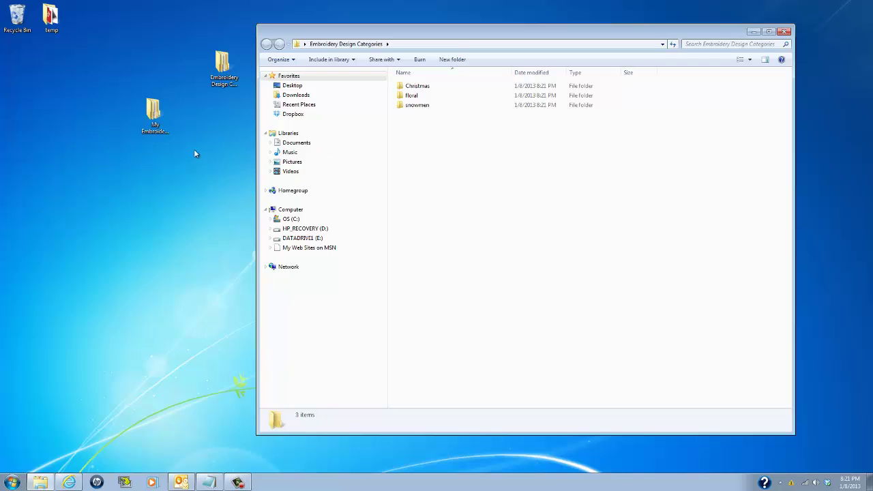
# Open My Embroidery Designs from the desktop and go through Designs by JuJu and DBJJ569-VP3 to the inner DBJJ569-VP3 folder.
pyautogui.doubleClick(153, 118)
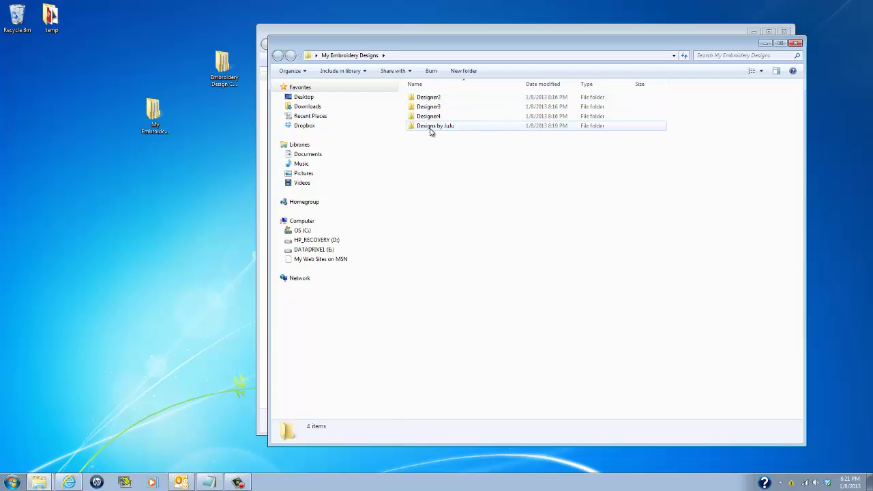
pyautogui.moveTo(431, 131)
pyautogui.doubleClick(437, 129)
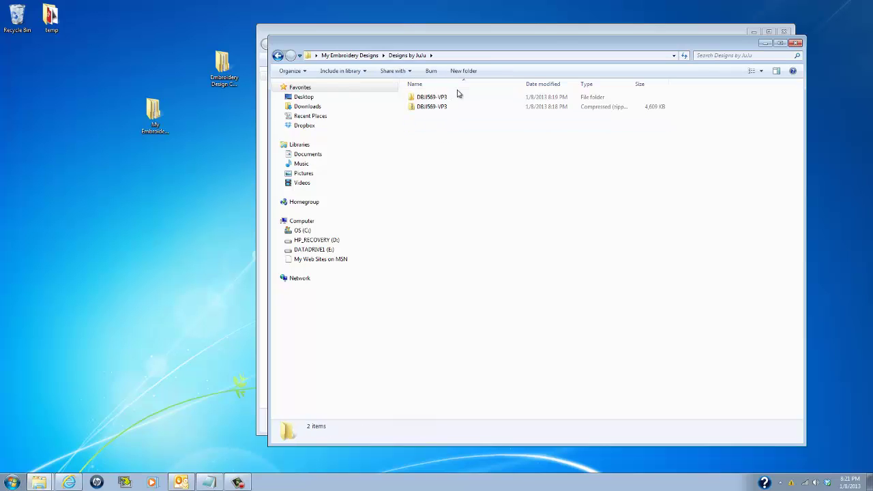
pyautogui.doubleClick(431, 98)
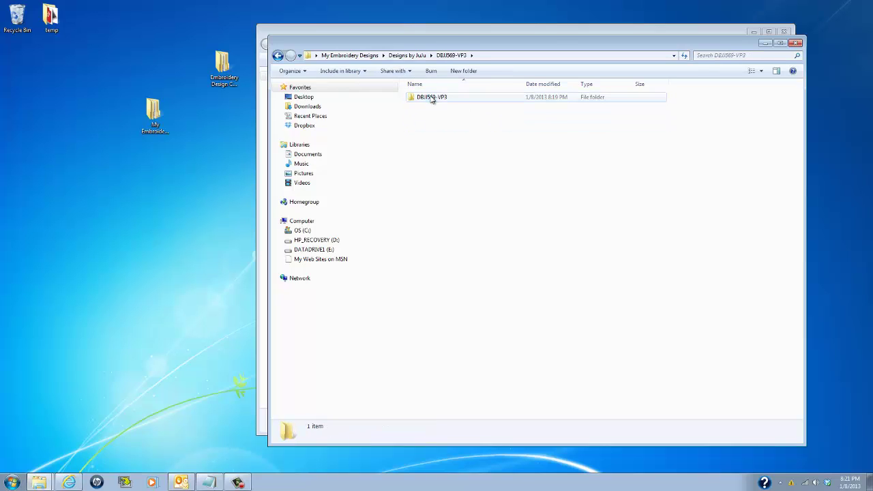
pyautogui.click(432, 98)
pyautogui.doubleClick(432, 98)
# Copy the design files Dbjj569-10-4x4, Dbjj569-6-6x10 and Dbjj569-5-5x7 from the DBJJ569-VP3 folder.
pyautogui.click(440, 127)
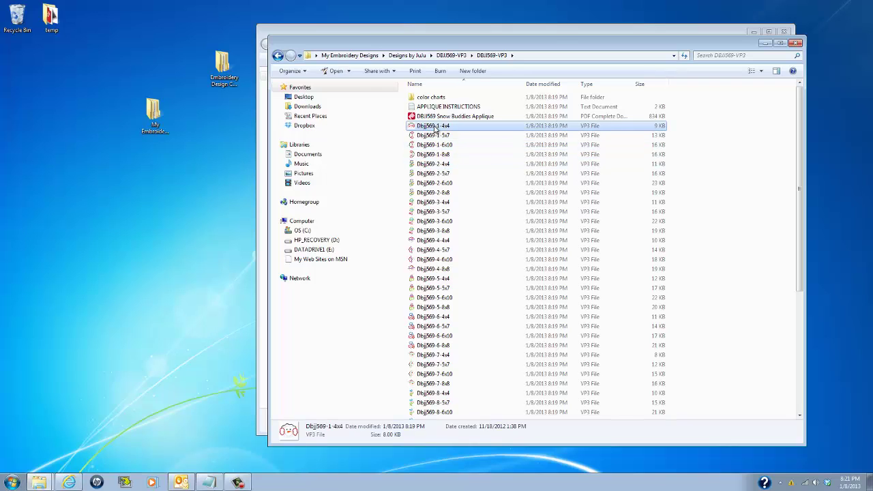
pyautogui.moveTo(801, 158); pyautogui.dragTo(801, 273)
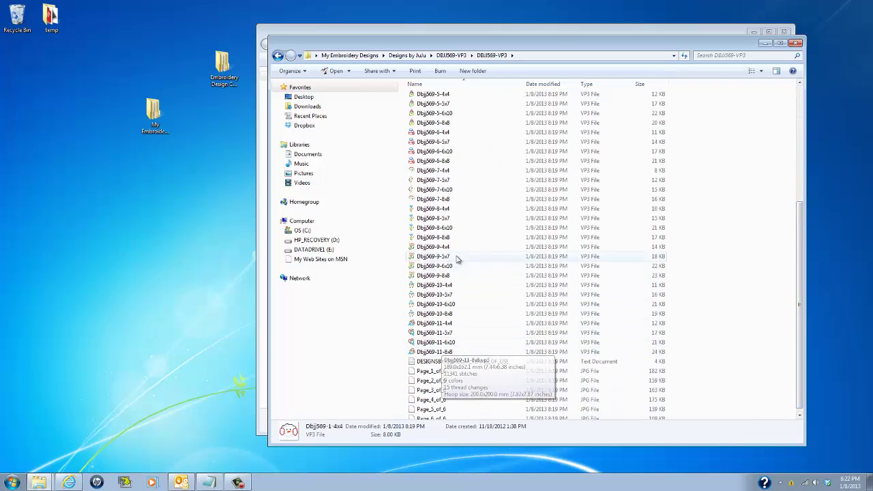
pyautogui.click(434, 285)
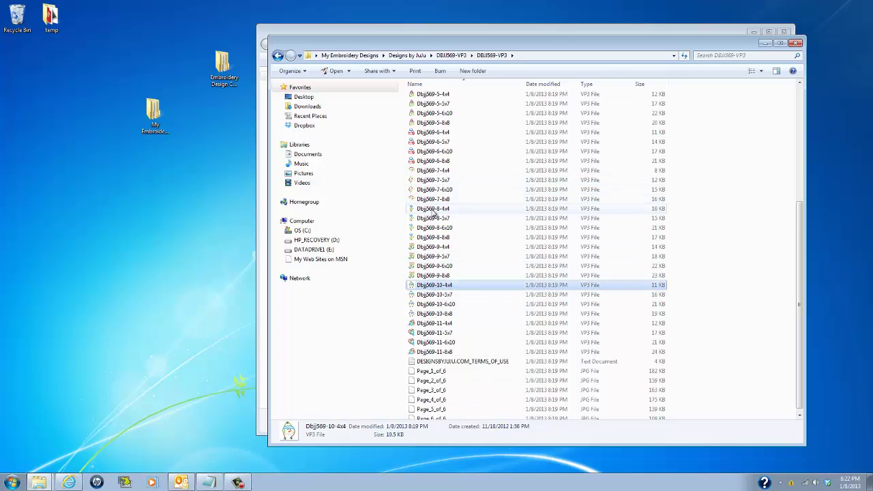
pyautogui.keyDown('ctrl'); pyautogui.click(428, 152); pyautogui.keyUp('ctrl')
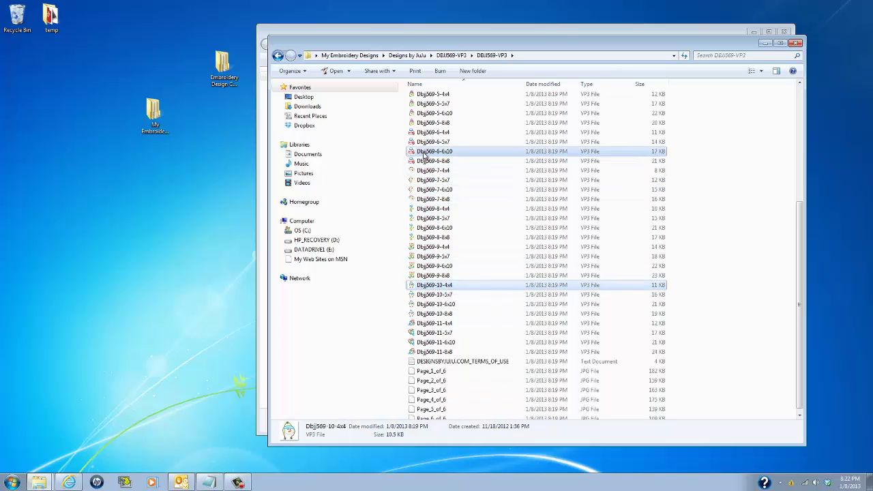
pyautogui.keyDown('ctrl'); pyautogui.click(435, 104); pyautogui.keyUp('ctrl')
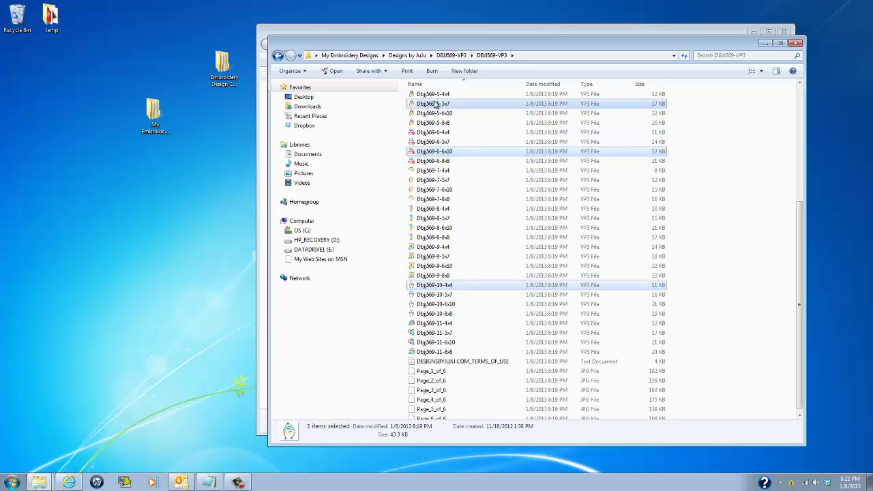
pyautogui.rightClick(434, 102)
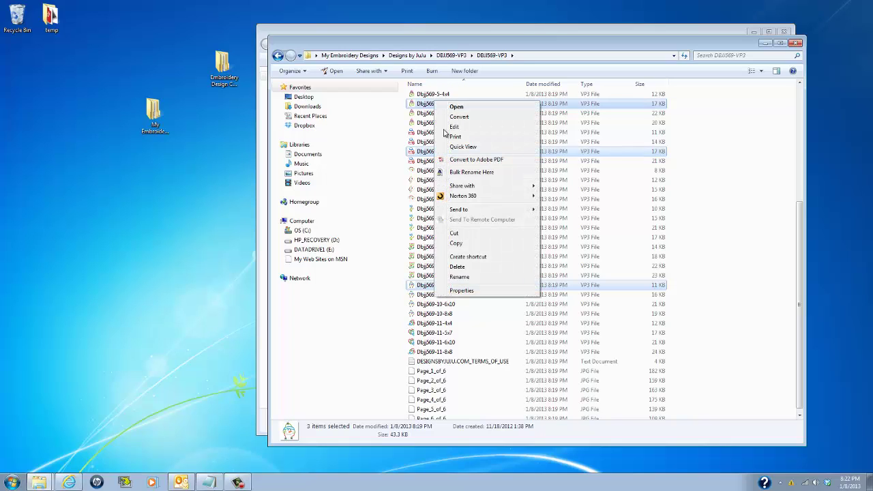
pyautogui.click(457, 244)
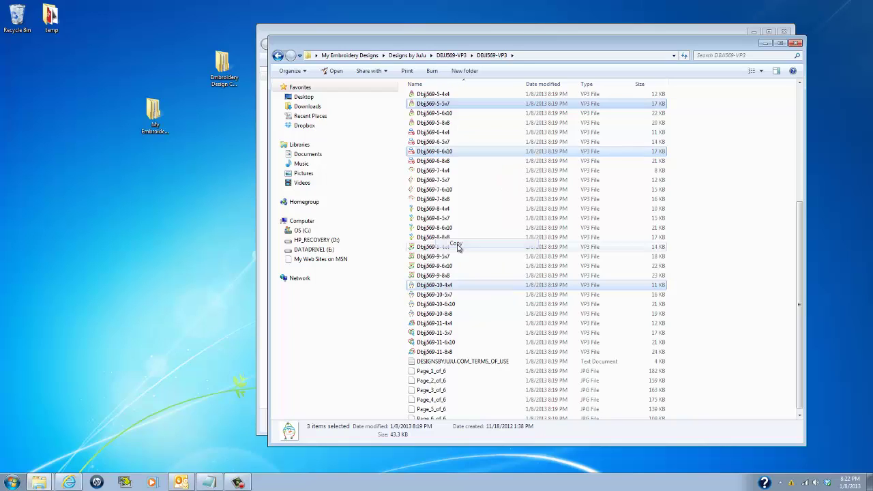
# Paste the three copied design files into the snowmen folder inside Embroidery Design Categories and clear the selection.
pyautogui.click(225, 73)
pyautogui.doubleClick(225, 73)
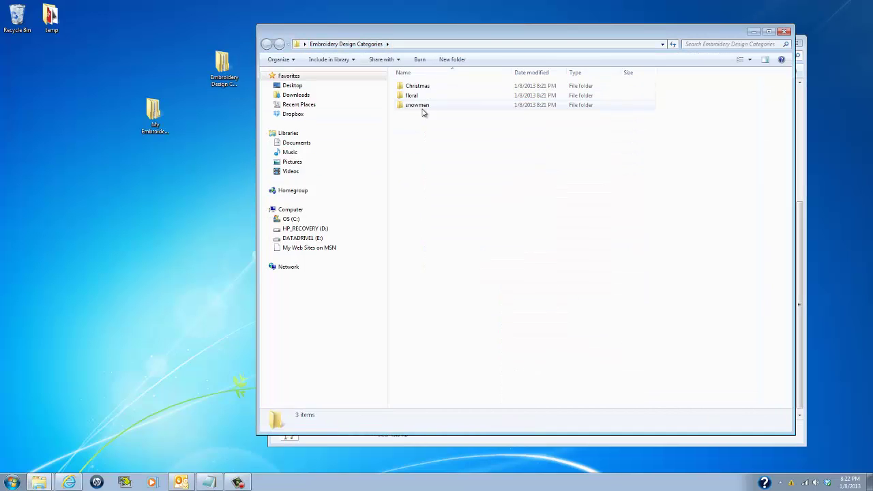
pyautogui.doubleClick(417, 106)
pyautogui.rightClick(451, 164)
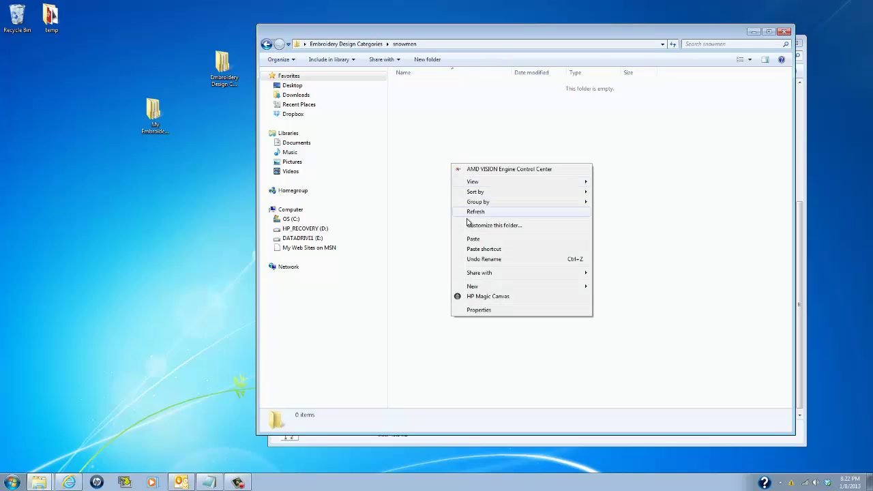
pyautogui.click(474, 239)
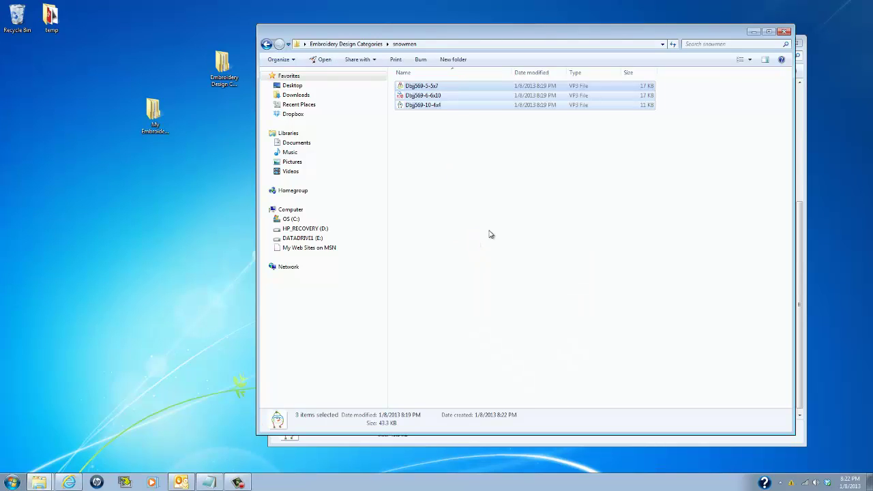
pyautogui.click(456, 131)
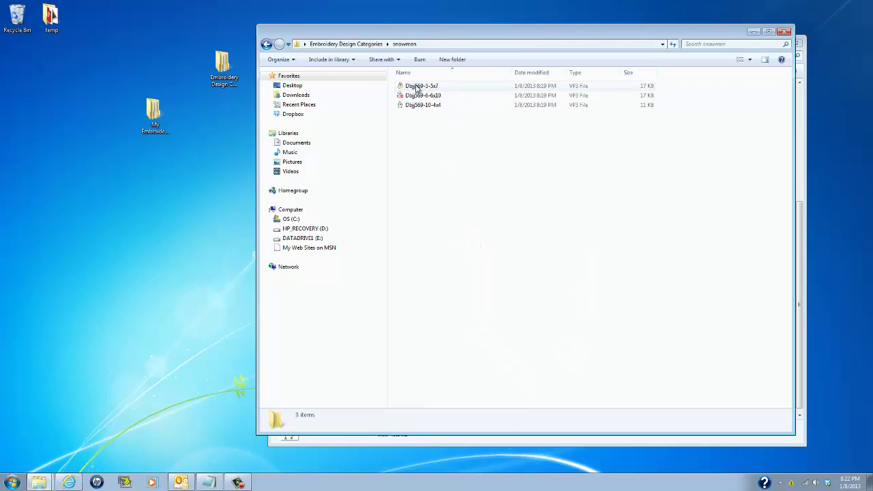
pyautogui.rightClick(417, 88)
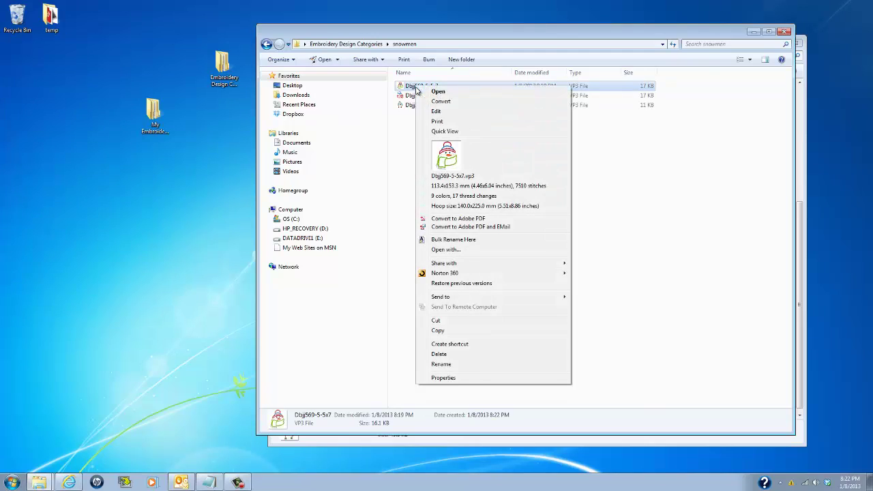
pyautogui.click(446, 365)
pyautogui.press('Escape')
pyautogui.click(437, 195)
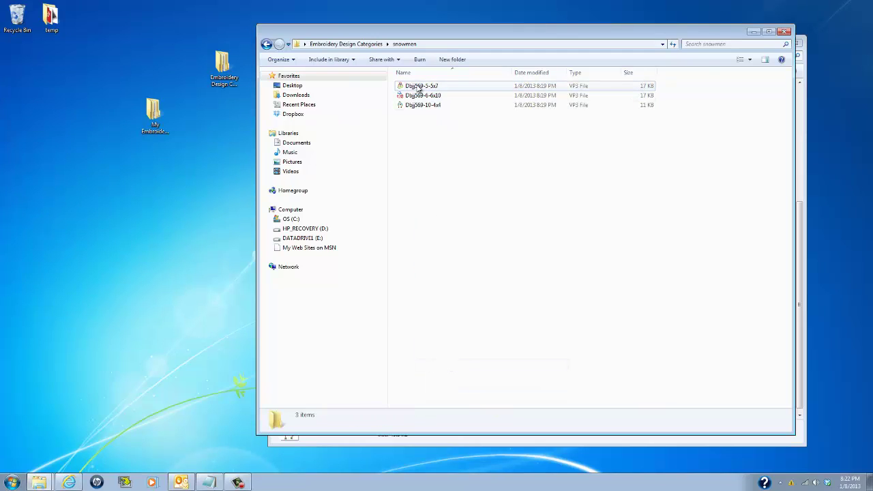
# Rename the design file Dbjj569-5-5x7 in the snowmen folder as snowman_scarf.
pyautogui.rightClick(418, 89)
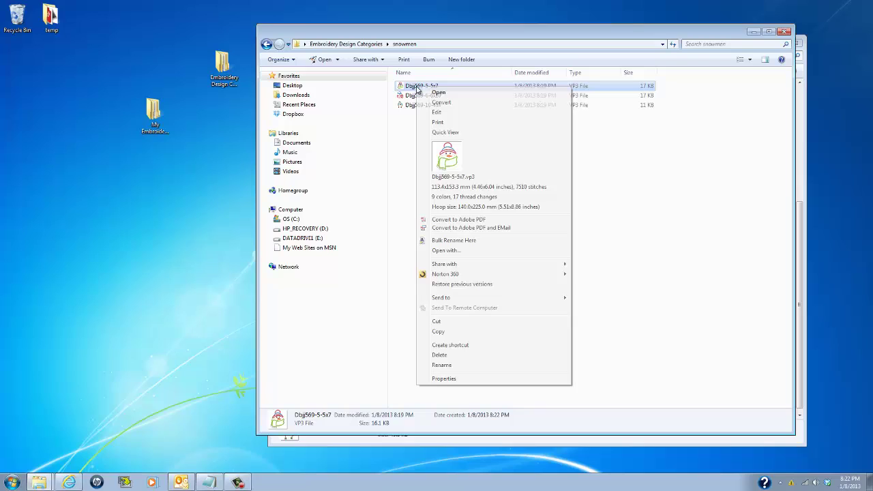
pyautogui.click(441, 366)
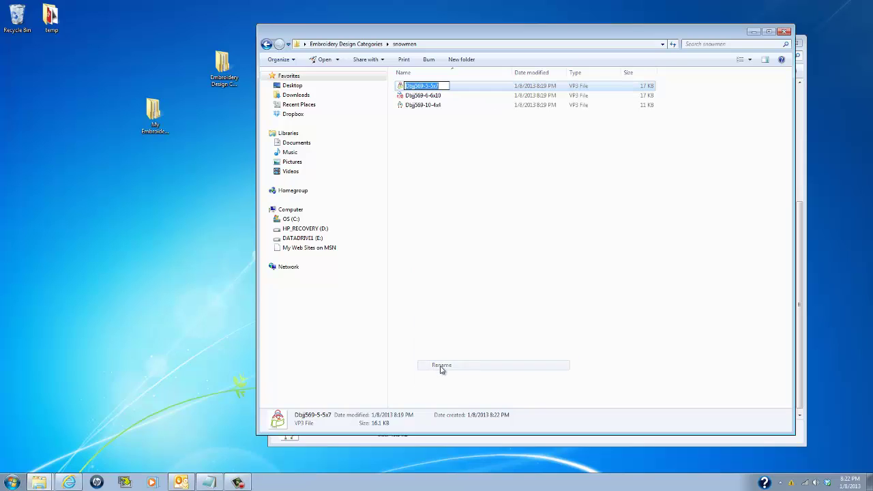
pyautogui.write('snowman_')
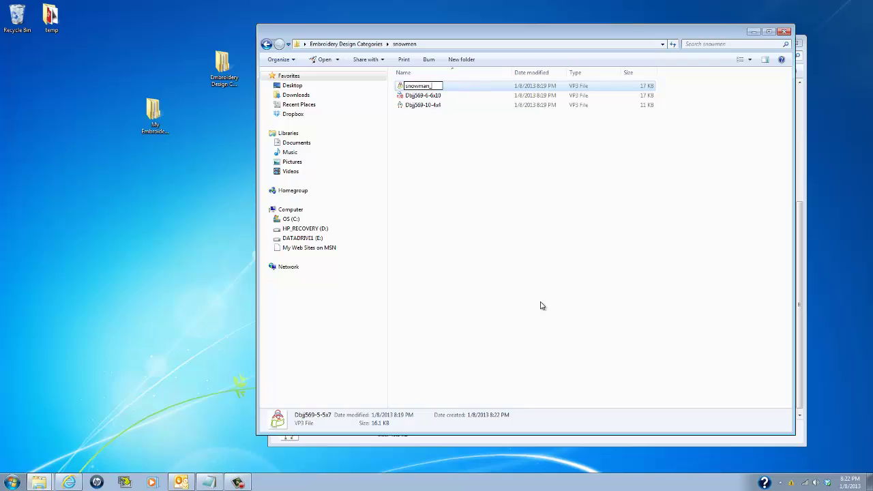
pyautogui.write('scarf')
pyautogui.click(485, 190)
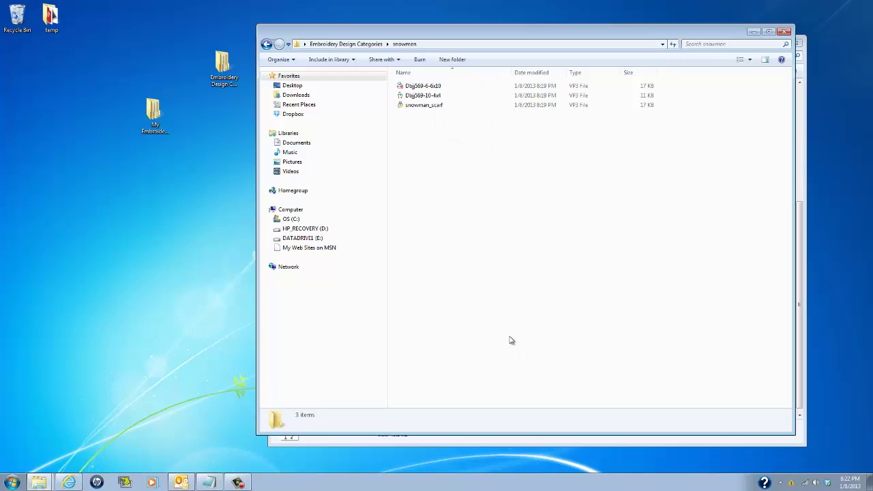
# Open My Embroidery Designs from the desktop and arrange the snowmen folder window below it to compare both folders.
pyautogui.doubleClick(151, 114)
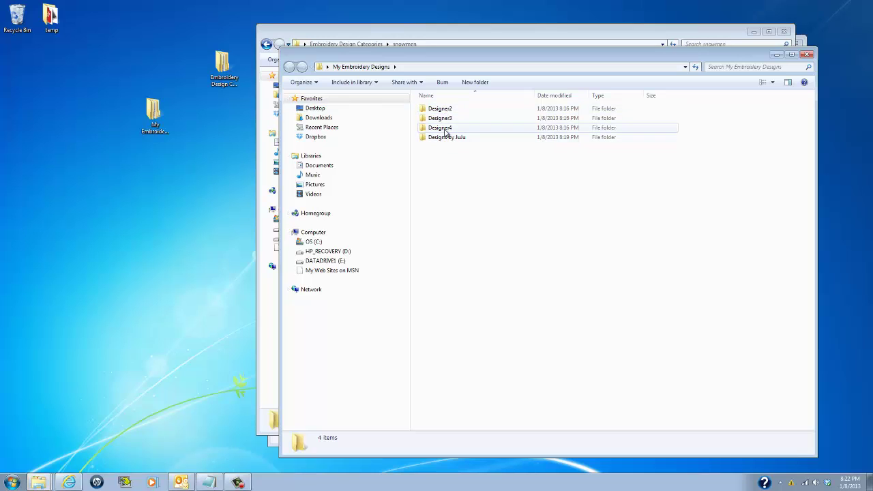
pyautogui.click(433, 32)
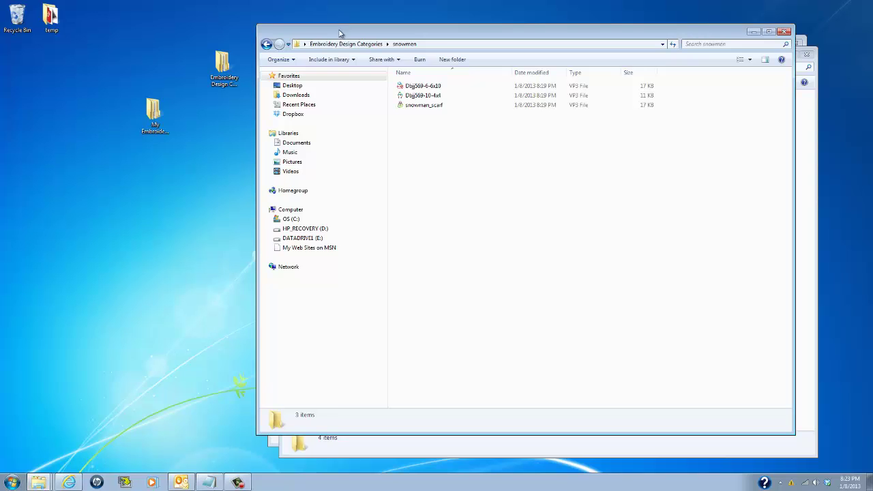
pyautogui.moveTo(340, 33); pyautogui.dragTo(352, 242)
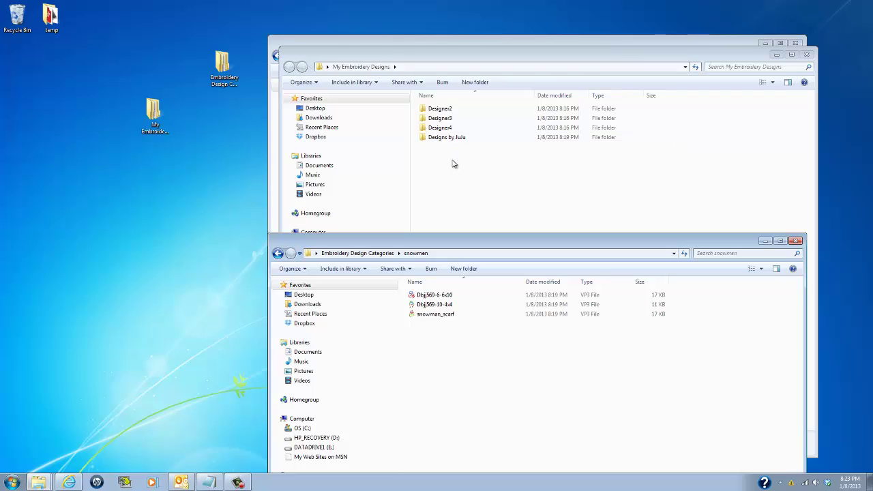
# Close the snowmen and My Embroidery Designs windows, look over the original files in DBJJ569-VP3, and close that window too.
pyautogui.click(796, 241)
pyautogui.click(805, 54)
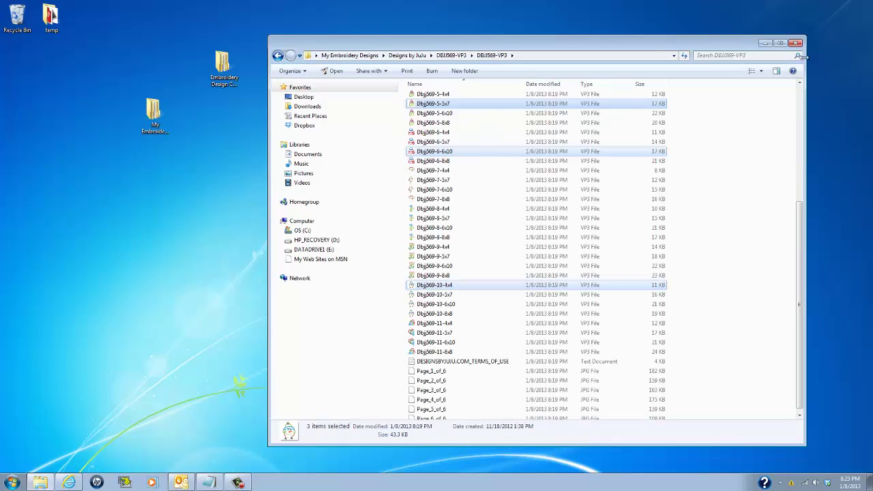
pyautogui.moveTo(799, 208); pyautogui.dragTo(795, 91)
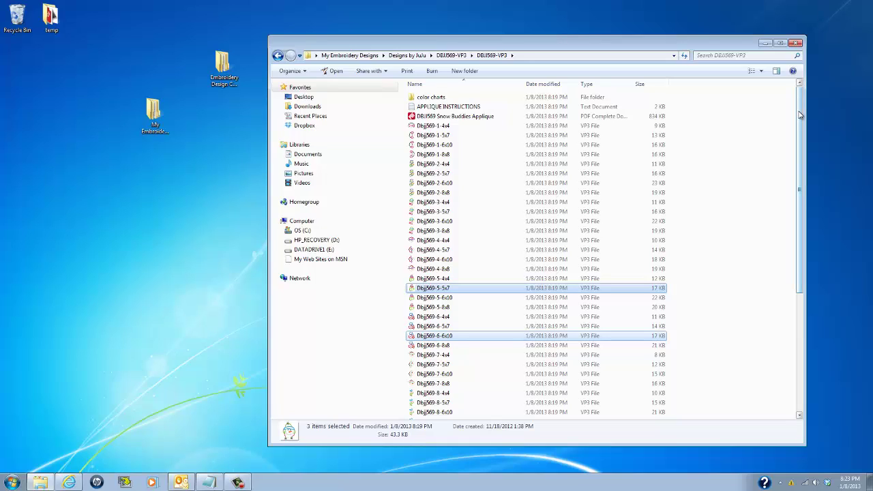
pyautogui.click(795, 43)
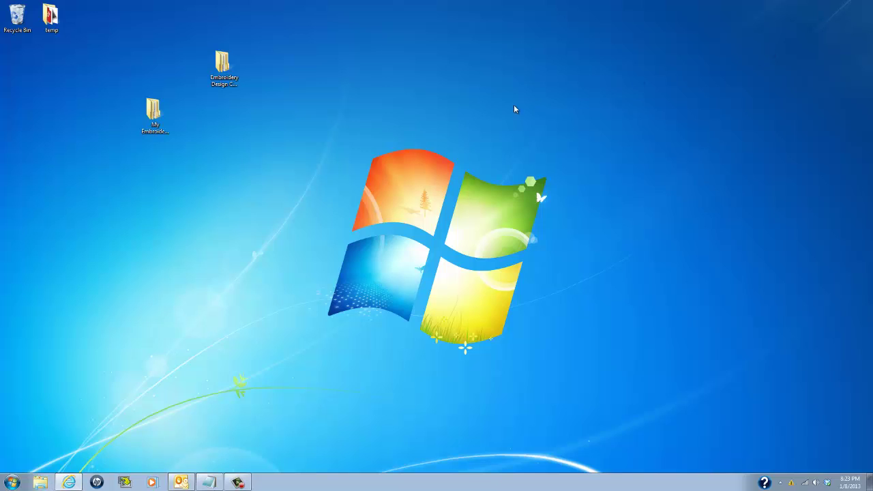
pyautogui.moveTo(237, 483)
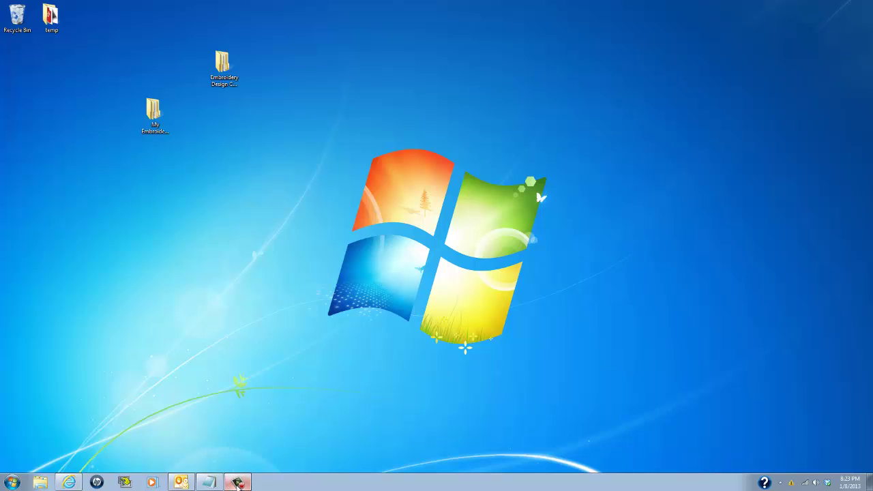
pyautogui.rightClick(237, 483)
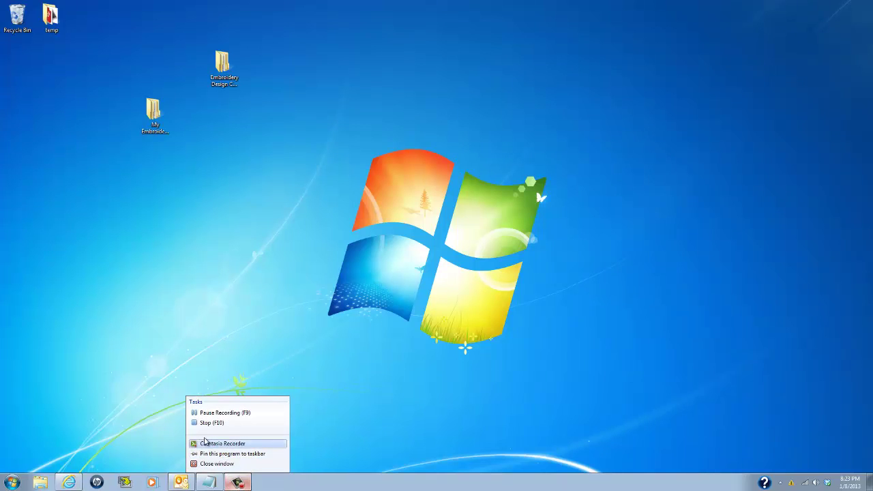